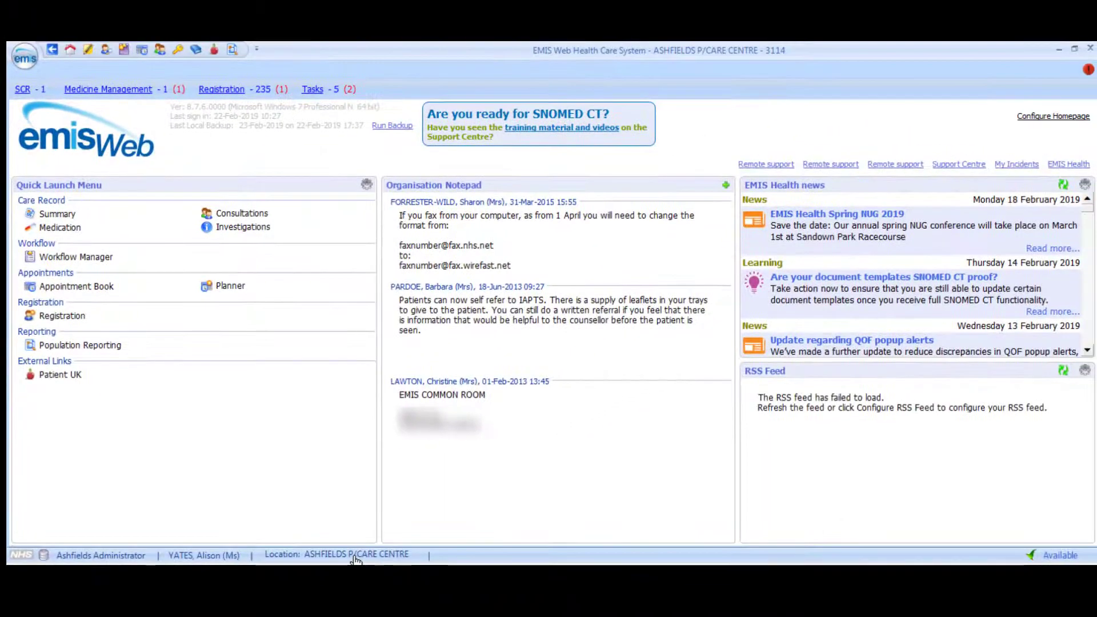
# Choose ASHFIELDS P/CARE CENTRE in the location list and set it as the default
pyautogui.doubleClick(356, 556)
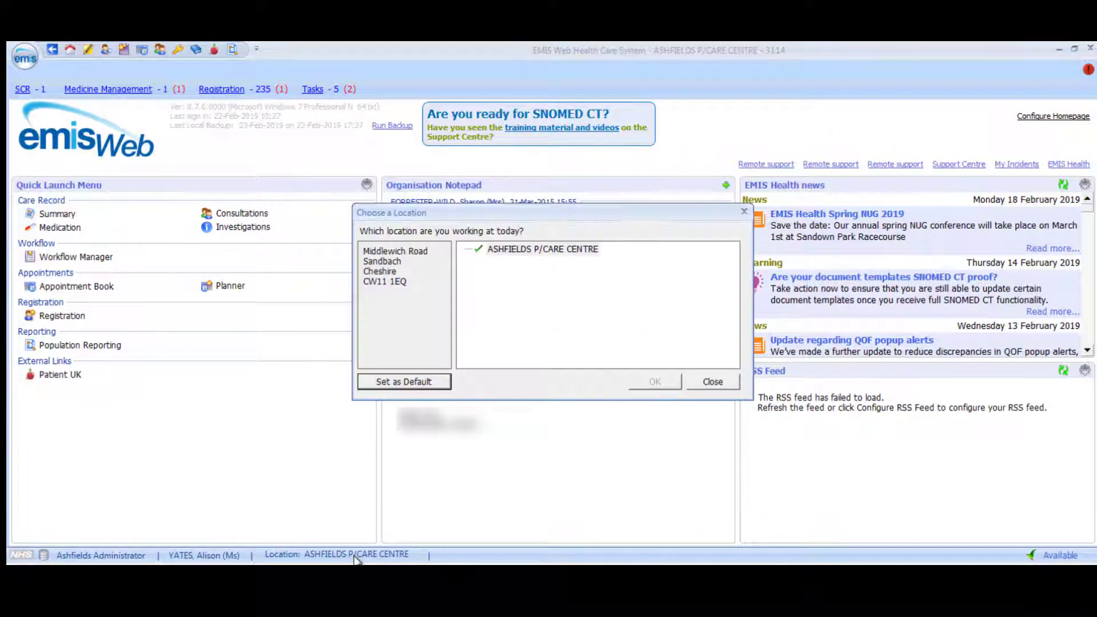
pyautogui.click(570, 252)
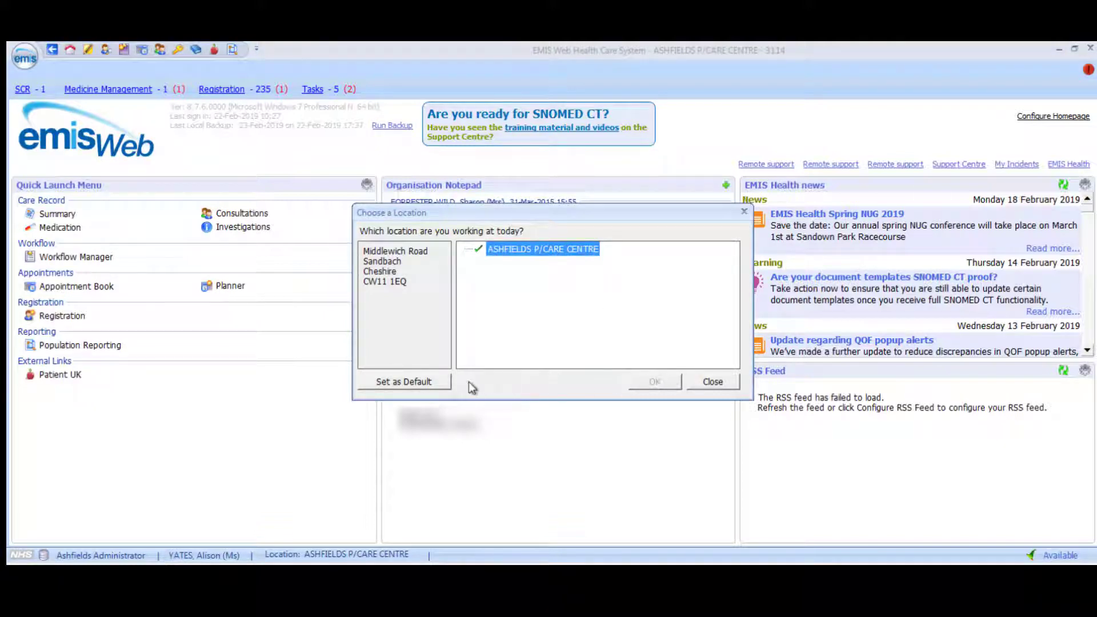
pyautogui.click(411, 382)
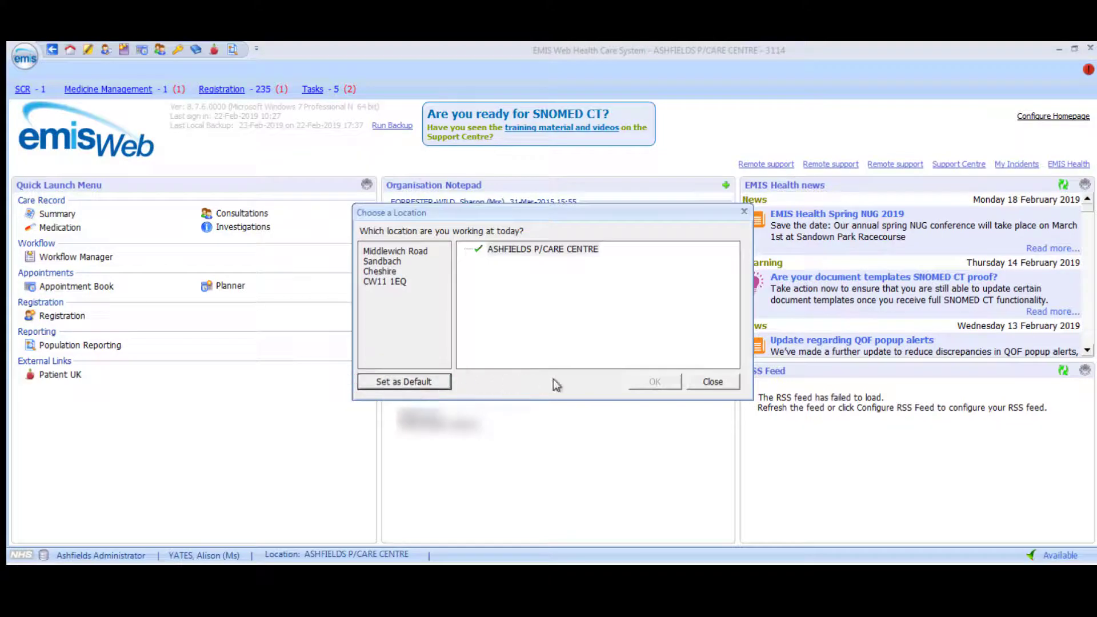
pyautogui.click(714, 382)
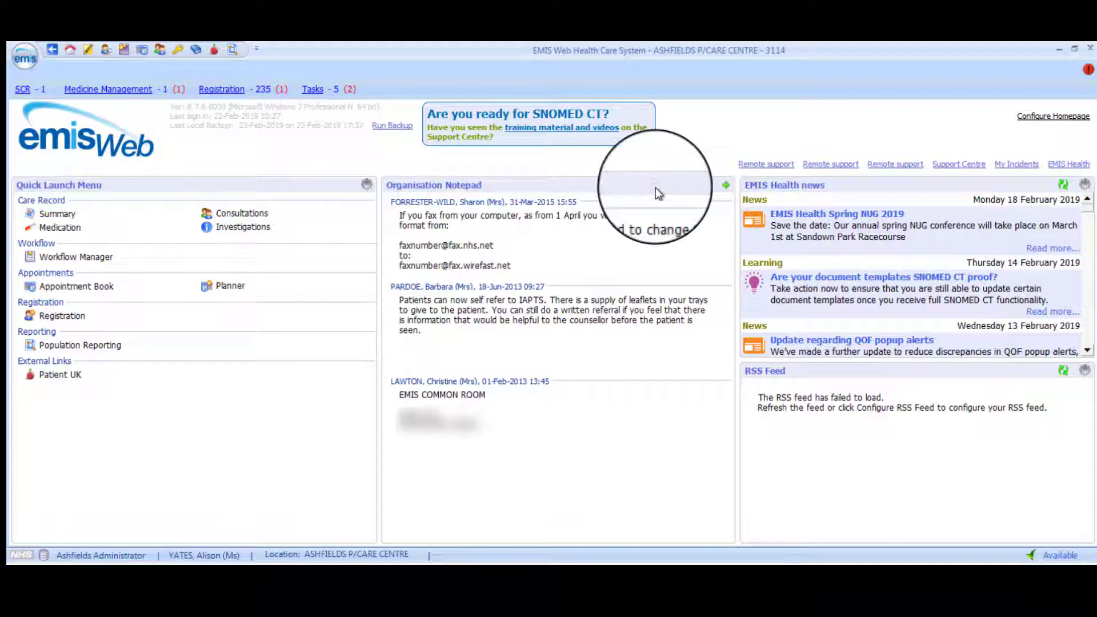
pyautogui.click(727, 186)
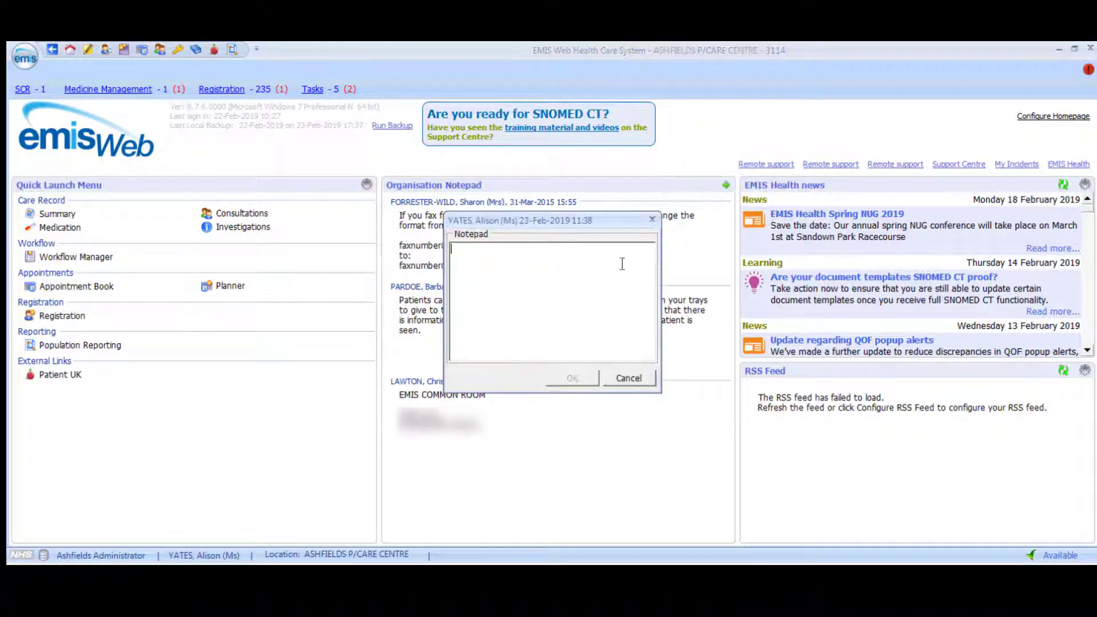
pyautogui.write("Here's a useful link to the iG")
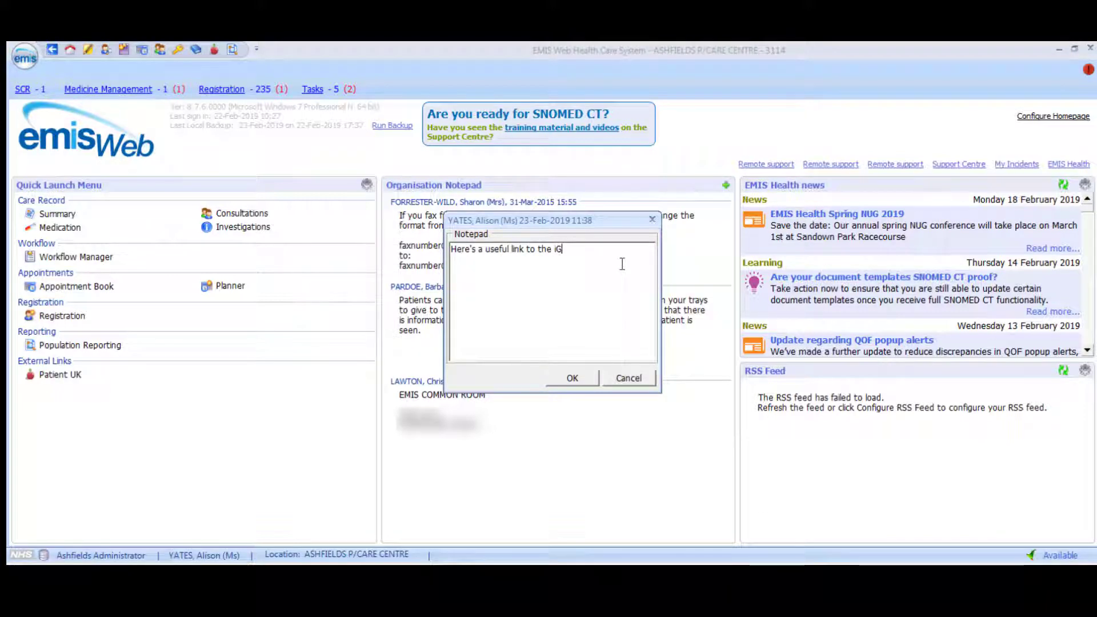
pyautogui.write('PR site:  https:')
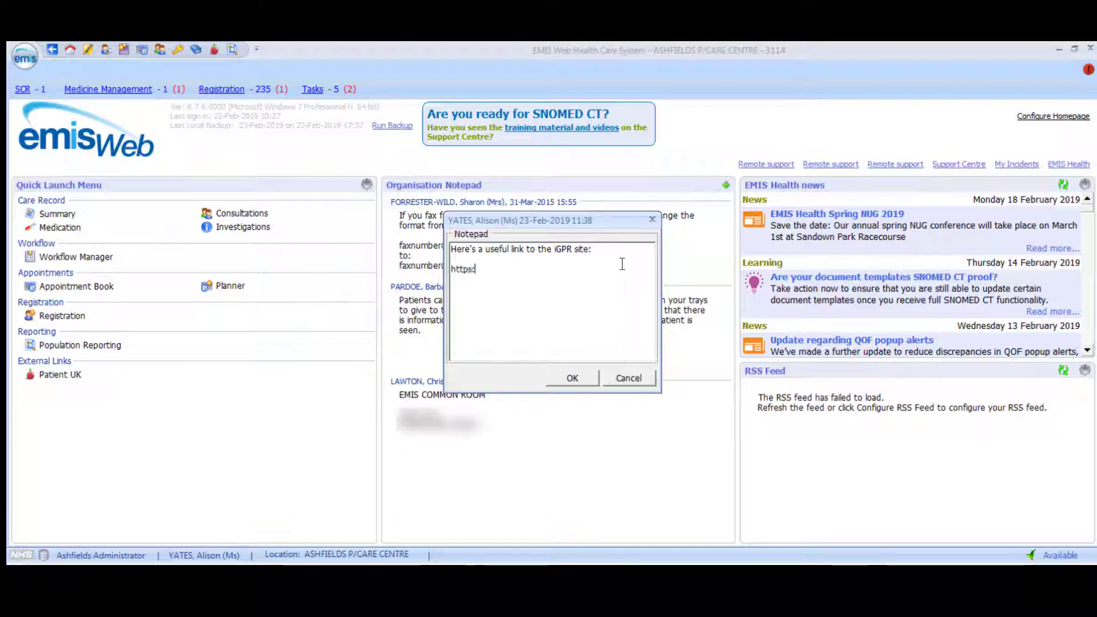
pyautogui.write('//www.igpr.co.uk/support/')
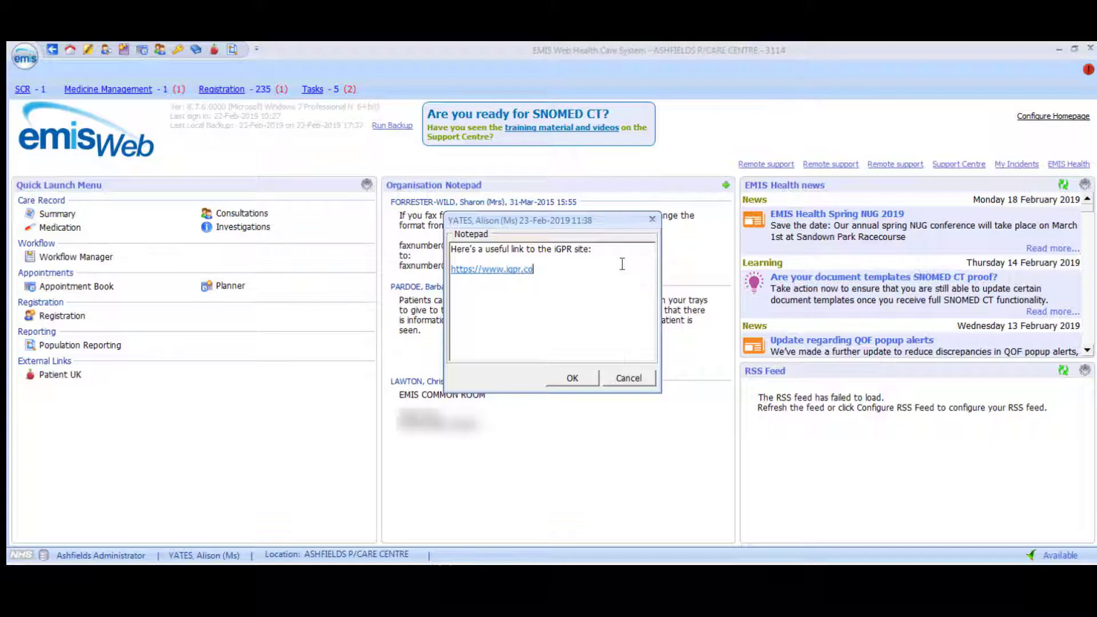
pyautogui.click(572, 378)
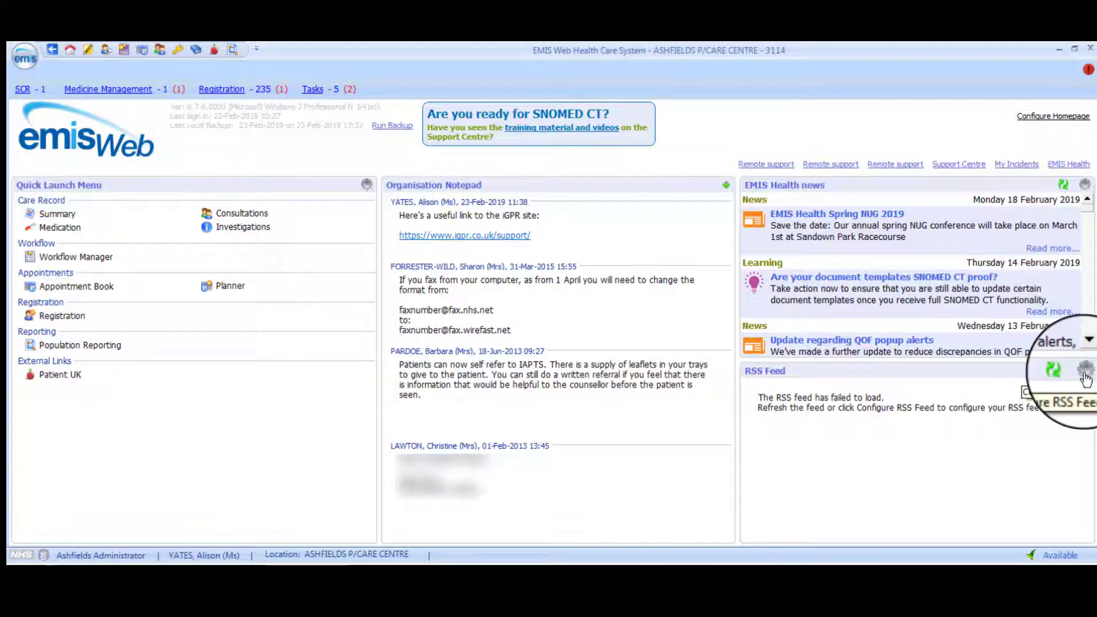
pyautogui.click(1085, 375)
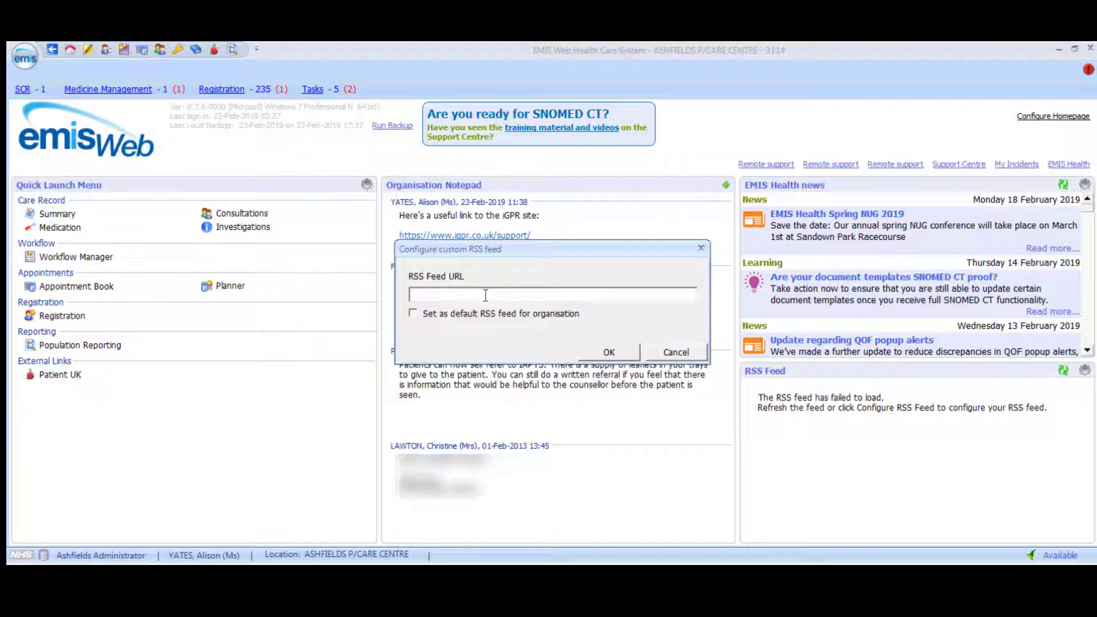
pyautogui.write('https://feeds.bbci.co.uk/news/')
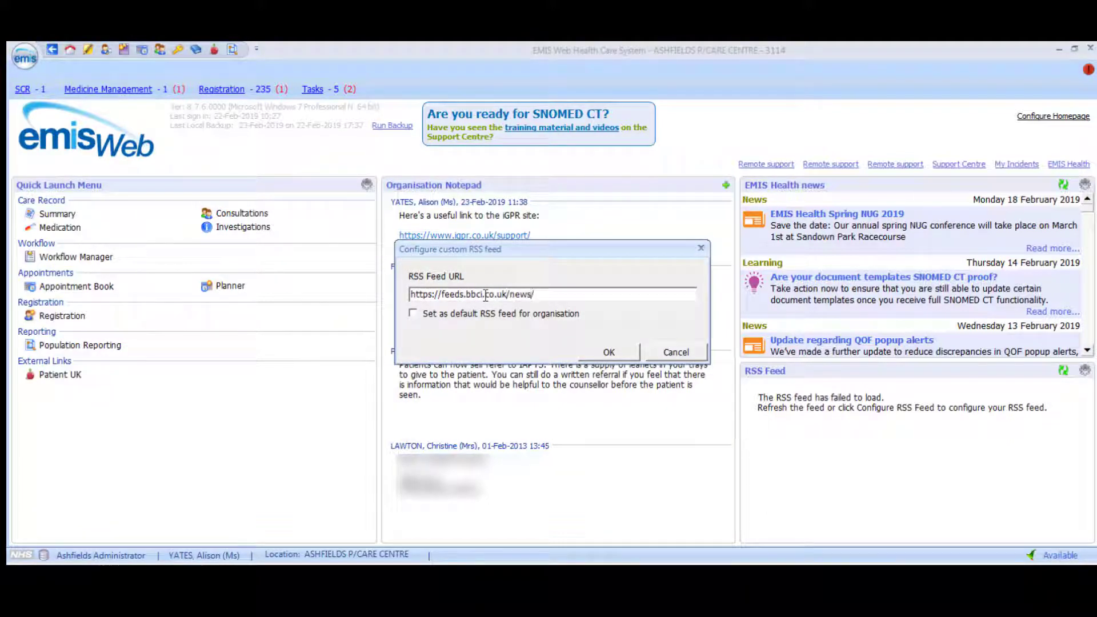
pyautogui.write('health/rss.xml')
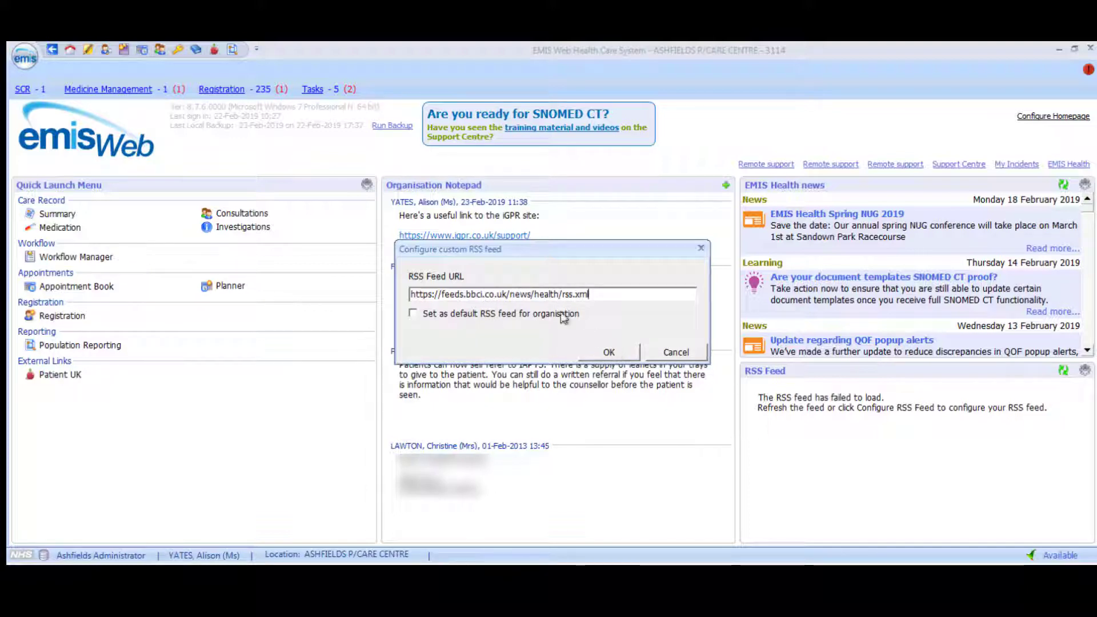
pyautogui.click(413, 313)
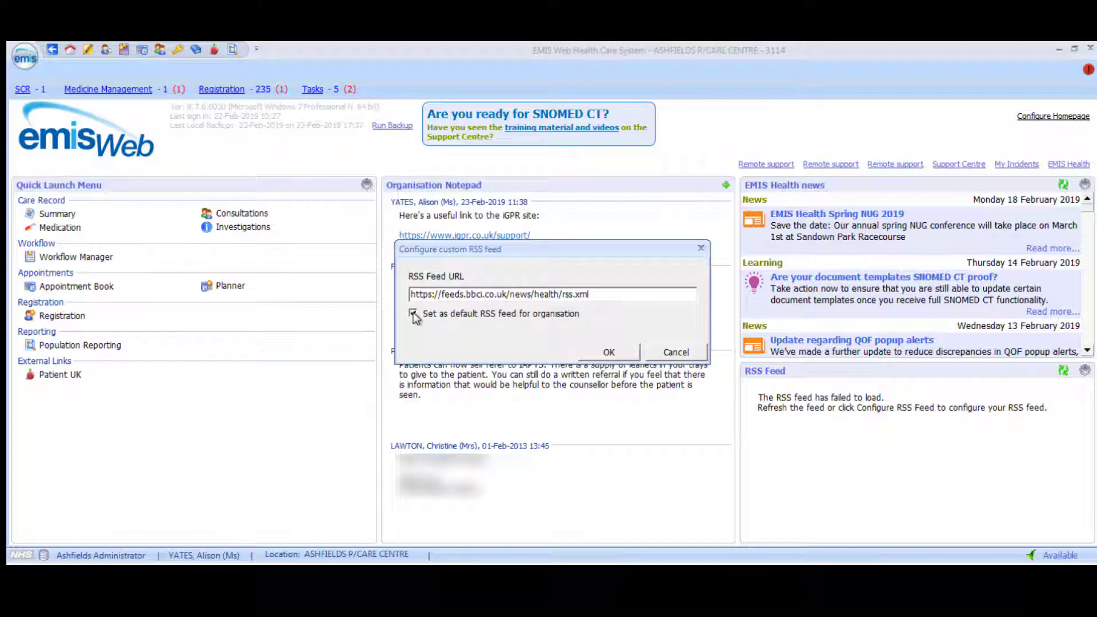
pyautogui.click(609, 352)
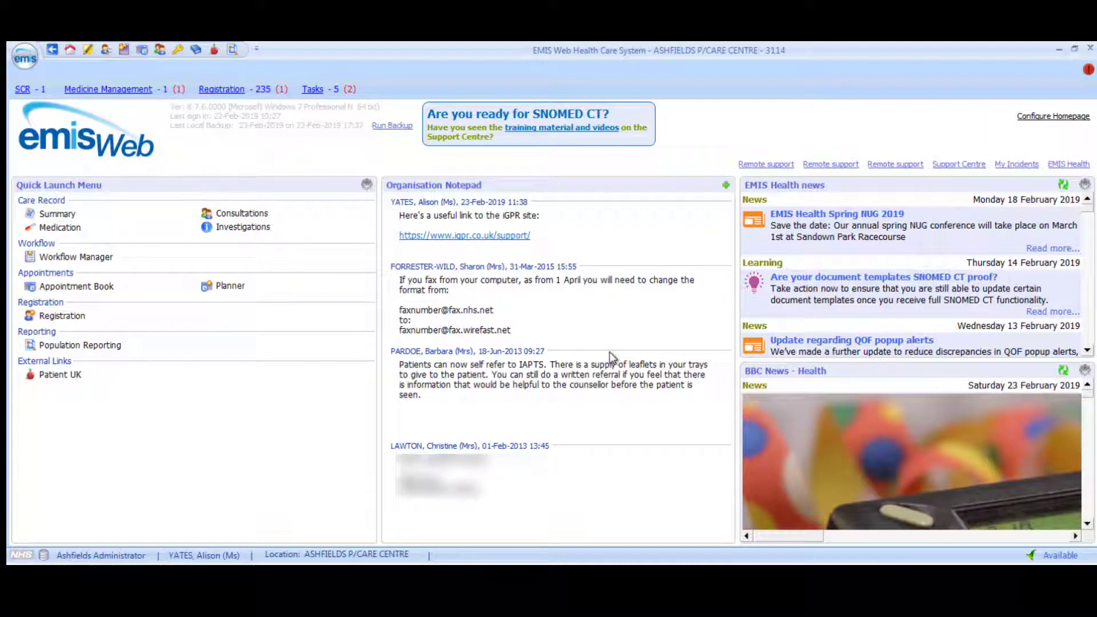
# Toggle the Enhancement and Learning categories in the EMIS Health news settings, keeping all five ticked
pyautogui.click(1087, 350)
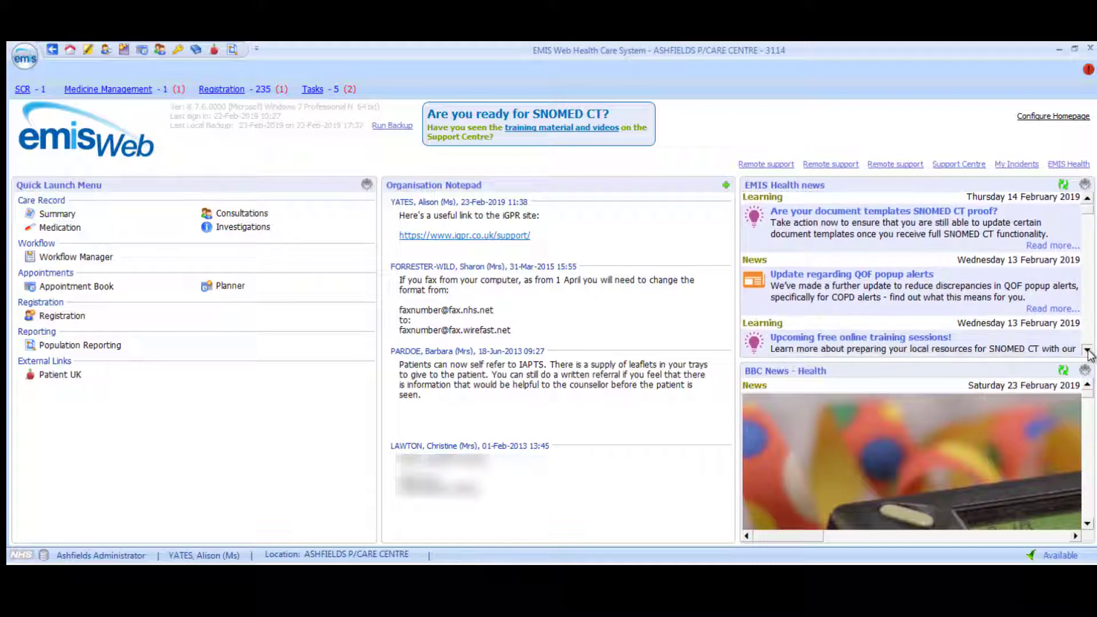
pyautogui.click(1088, 351)
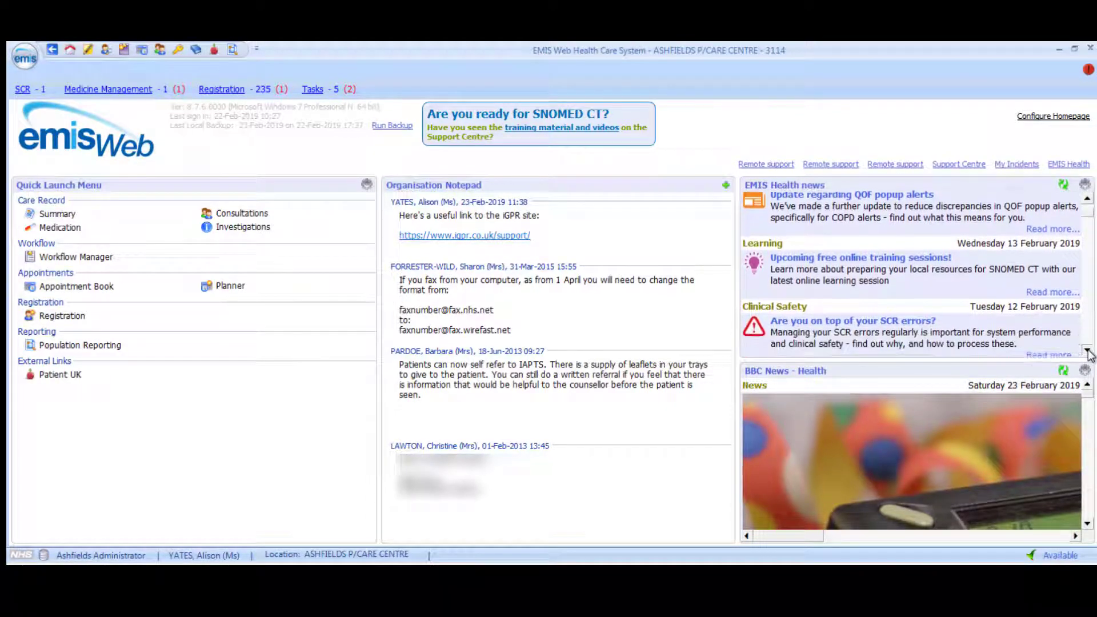
pyautogui.click(1089, 351)
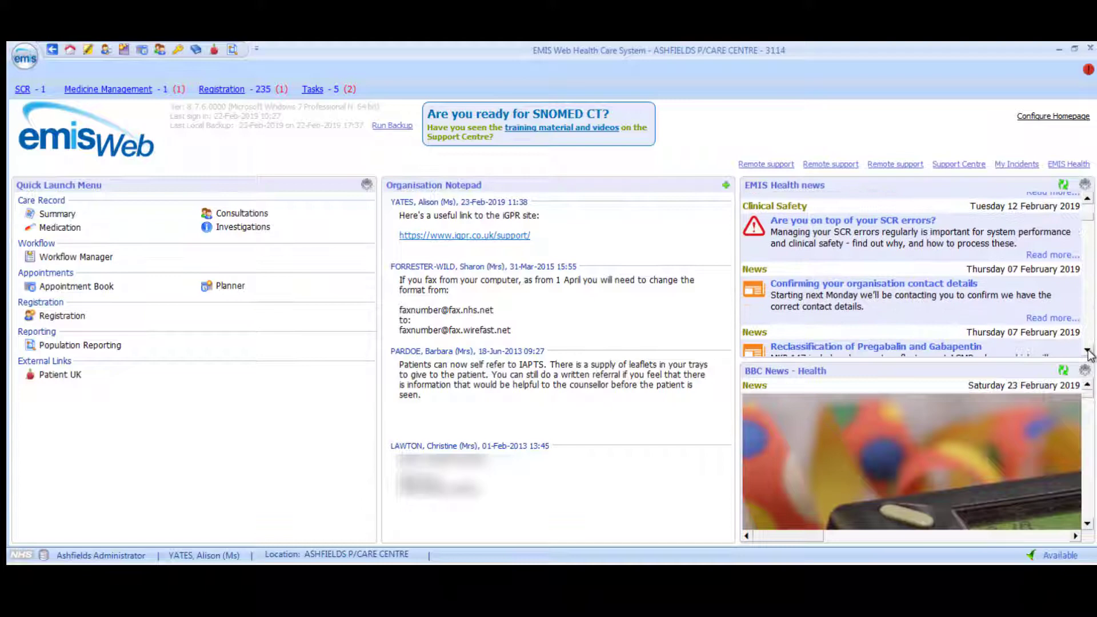
pyautogui.click(1088, 351)
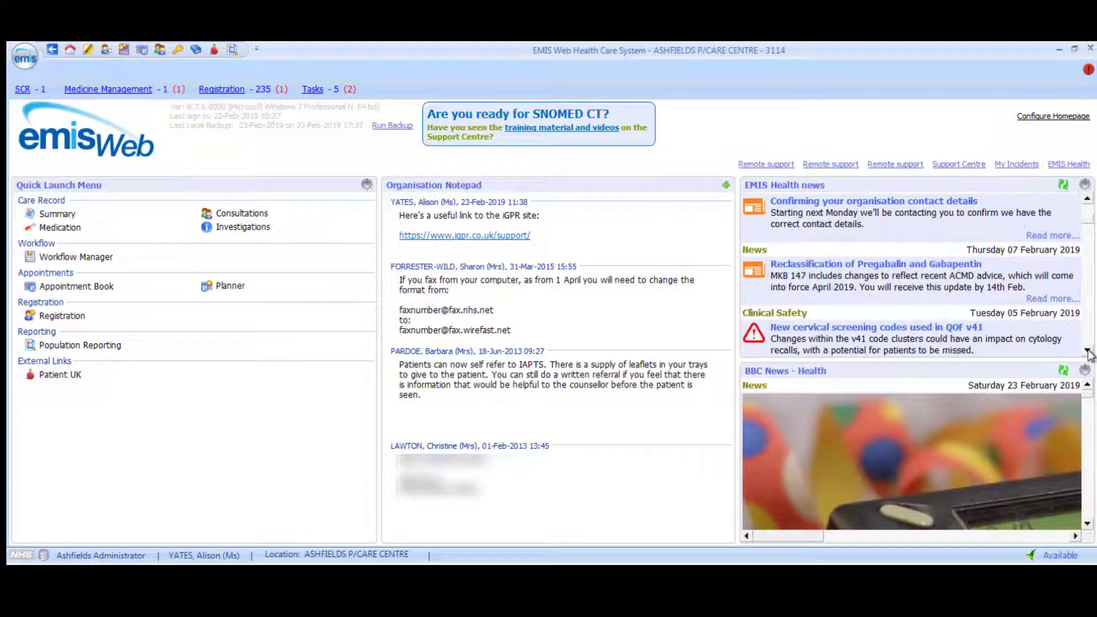
pyautogui.click(1085, 185)
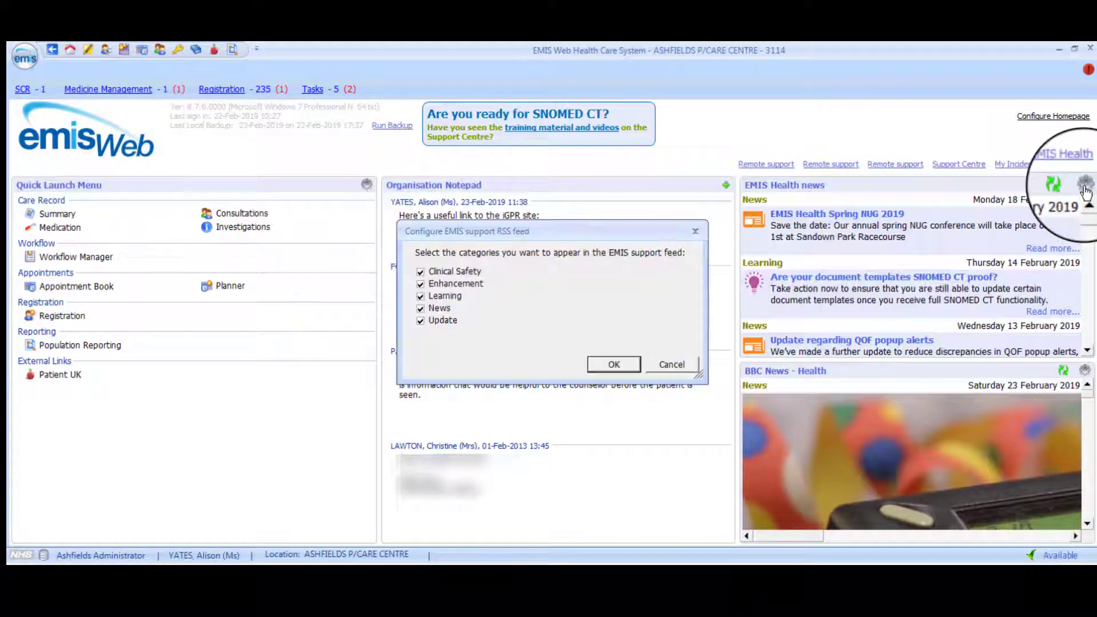
pyautogui.click(422, 285)
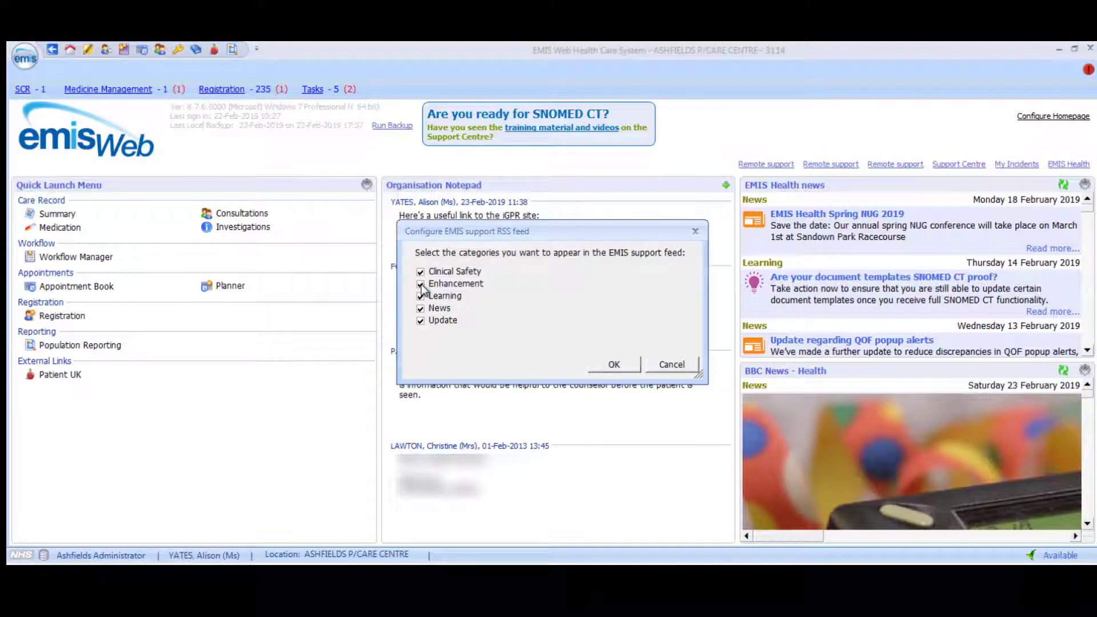
pyautogui.click(421, 297)
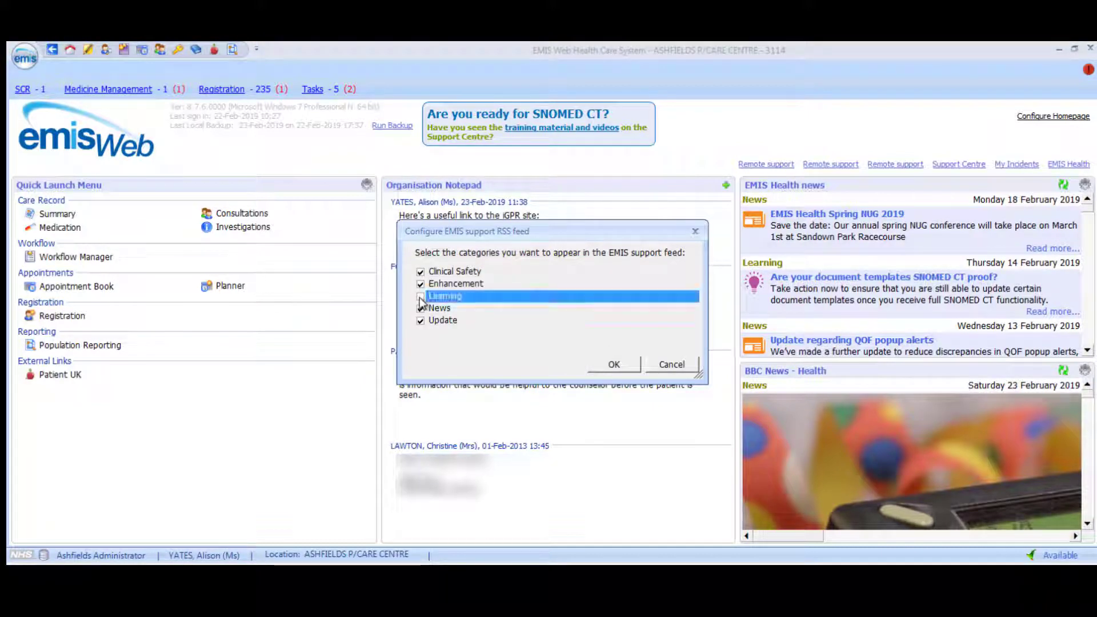
pyautogui.click(616, 363)
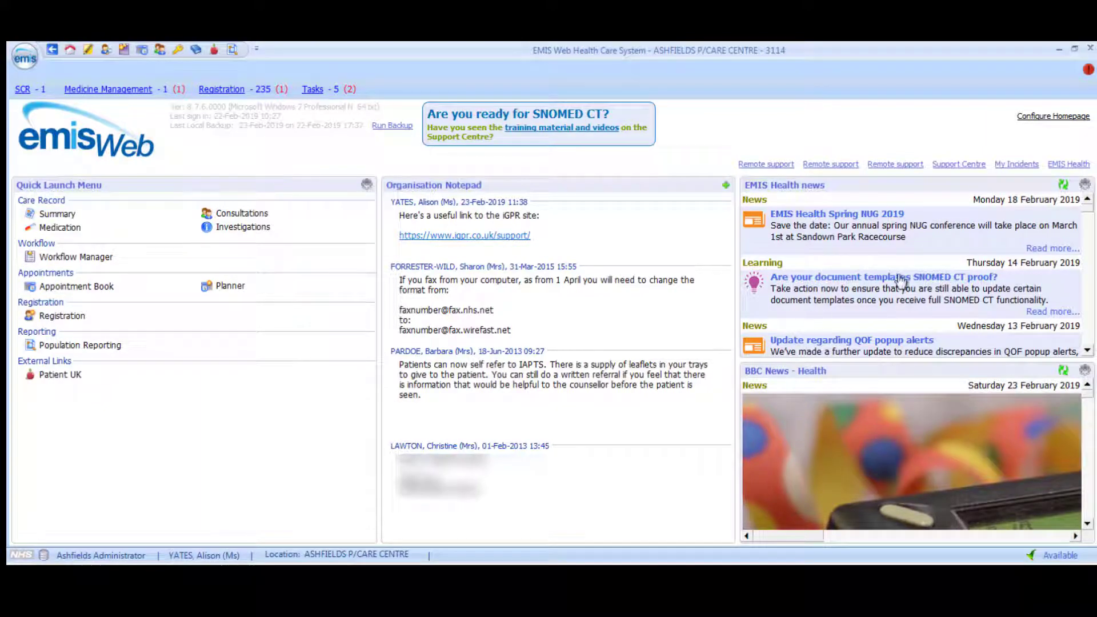
# Turn on Show Appointments on homepage with the support clinician as session holder
pyautogui.click(1057, 117)
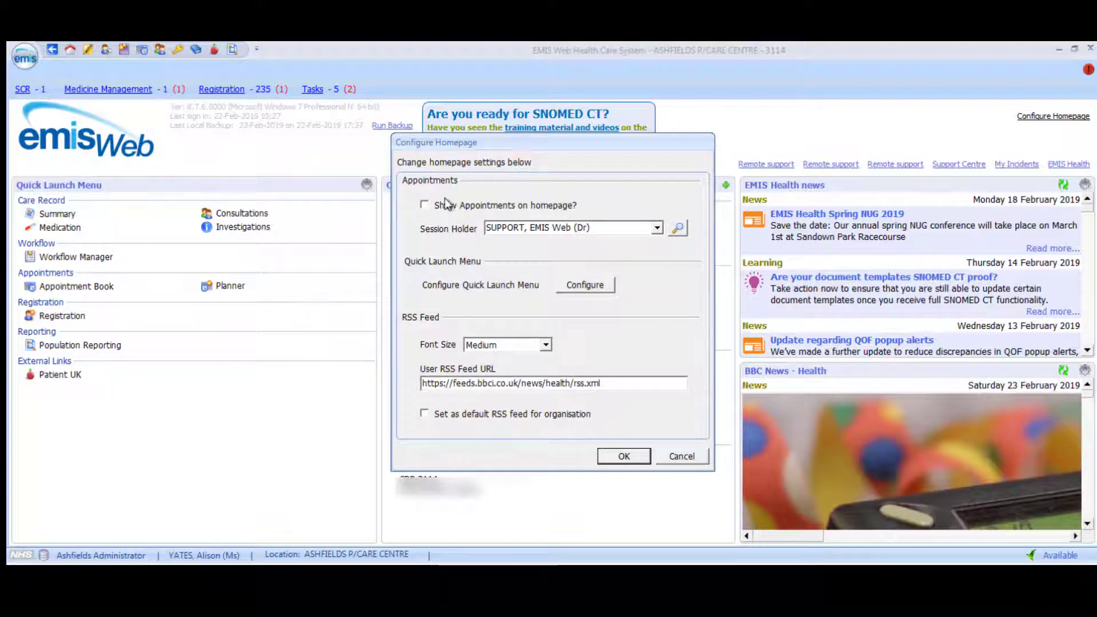
pyautogui.click(425, 206)
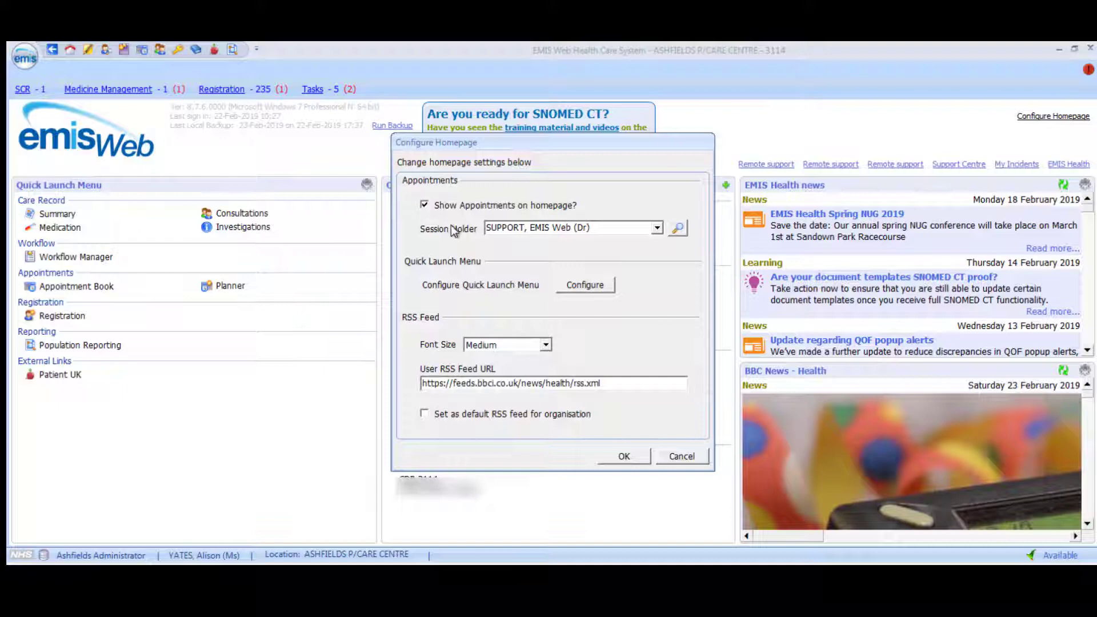
pyautogui.click(680, 230)
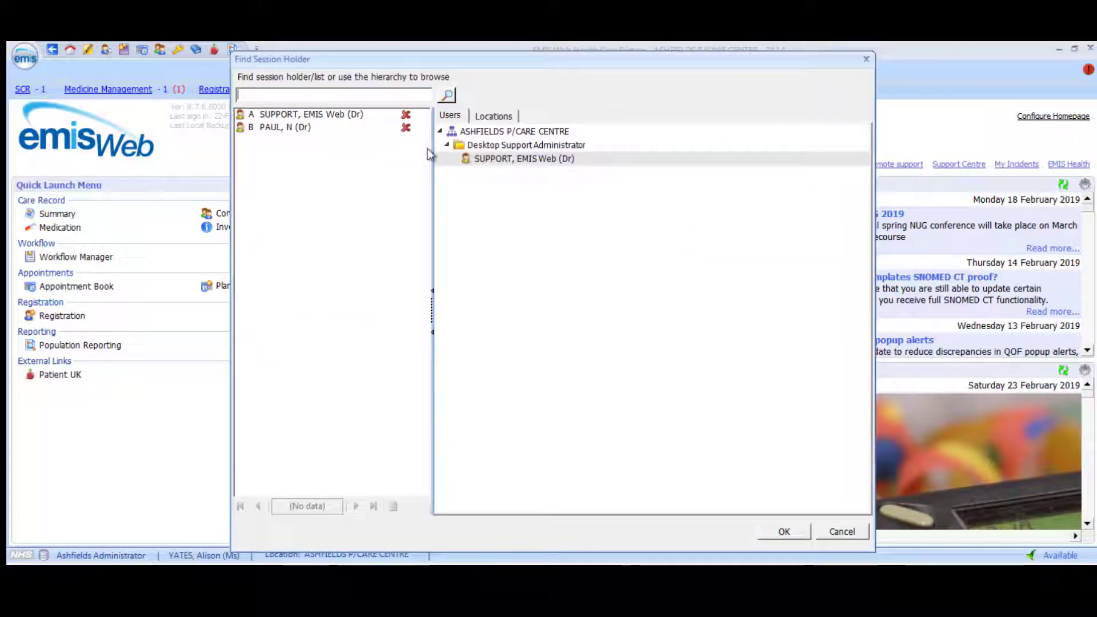
pyautogui.doubleClick(335, 115)
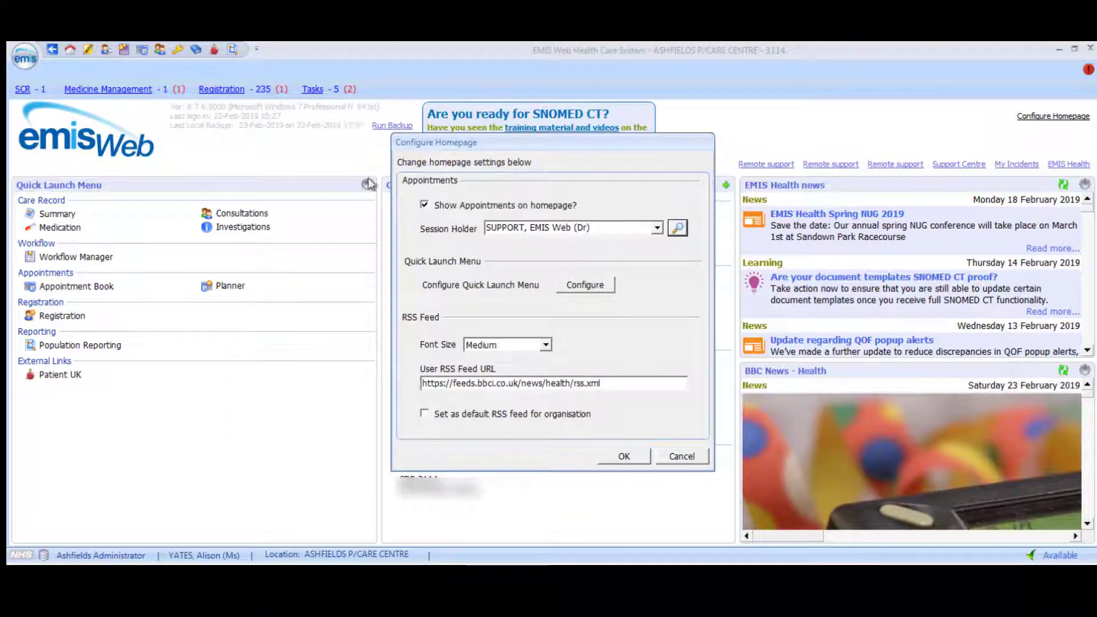
pyautogui.click(625, 457)
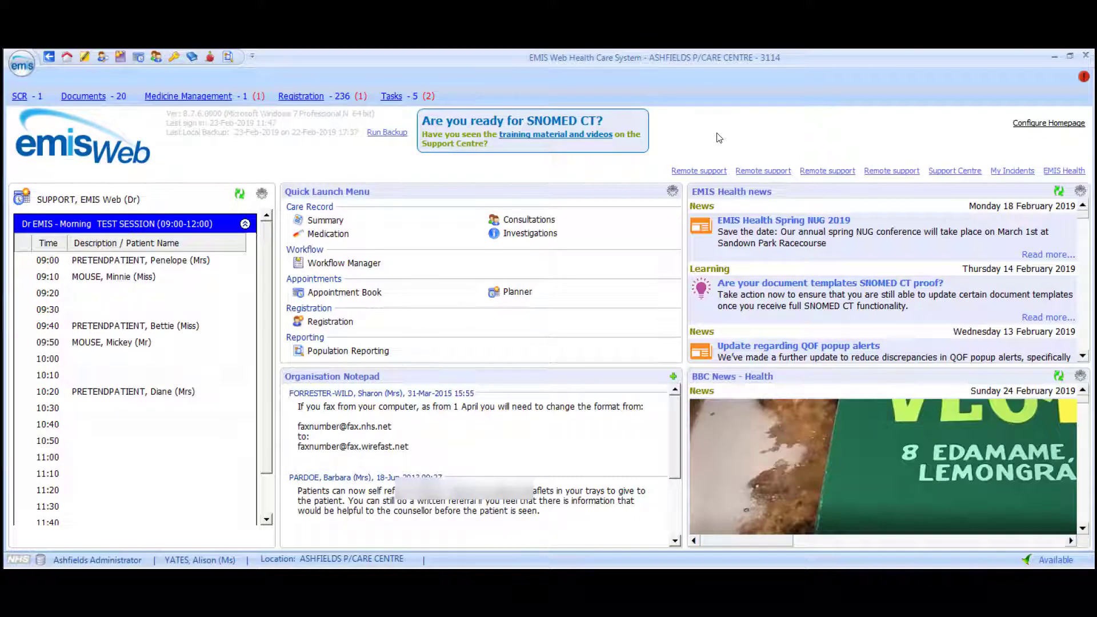
# Check the actions available for the 09:00 and 09:40 appointment slots
pyautogui.rightClick(177, 265)
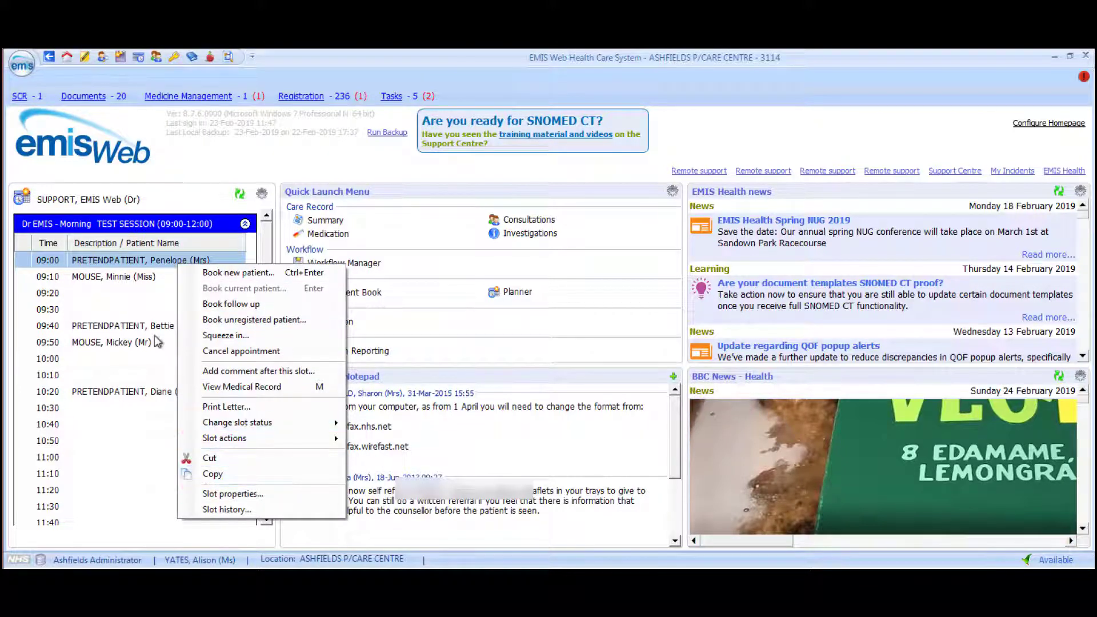
pyautogui.rightClick(141, 324)
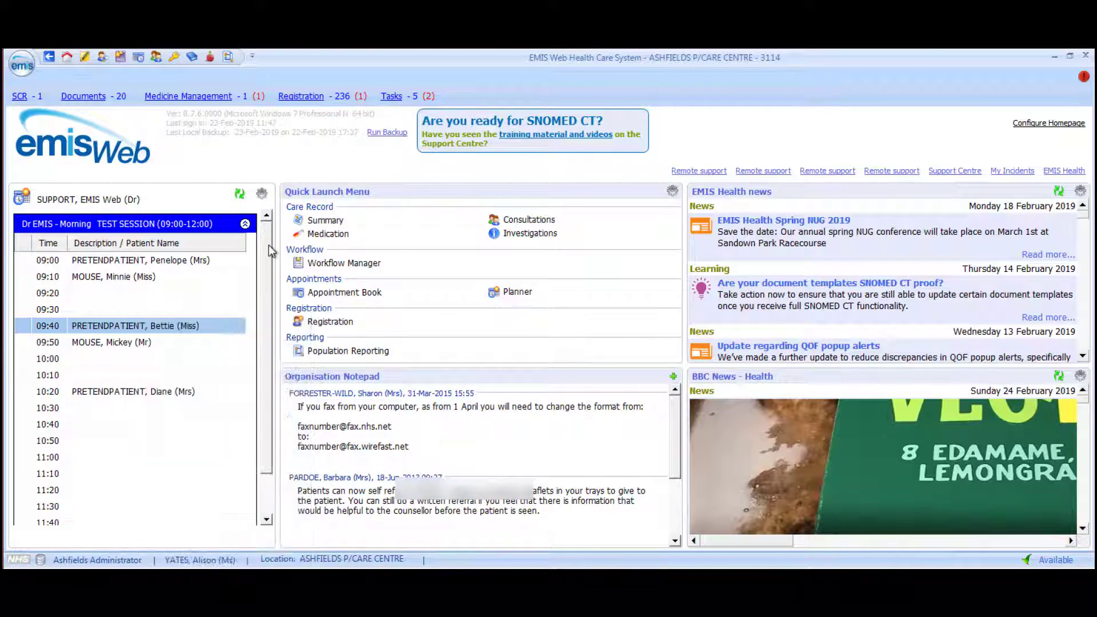
pyautogui.scroll(-1, 271, 251)
pyautogui.scroll(1, 276, 286)
# Untick 'Show Appointments on homepage?' in the homepage settings
pyautogui.click(1034, 125)
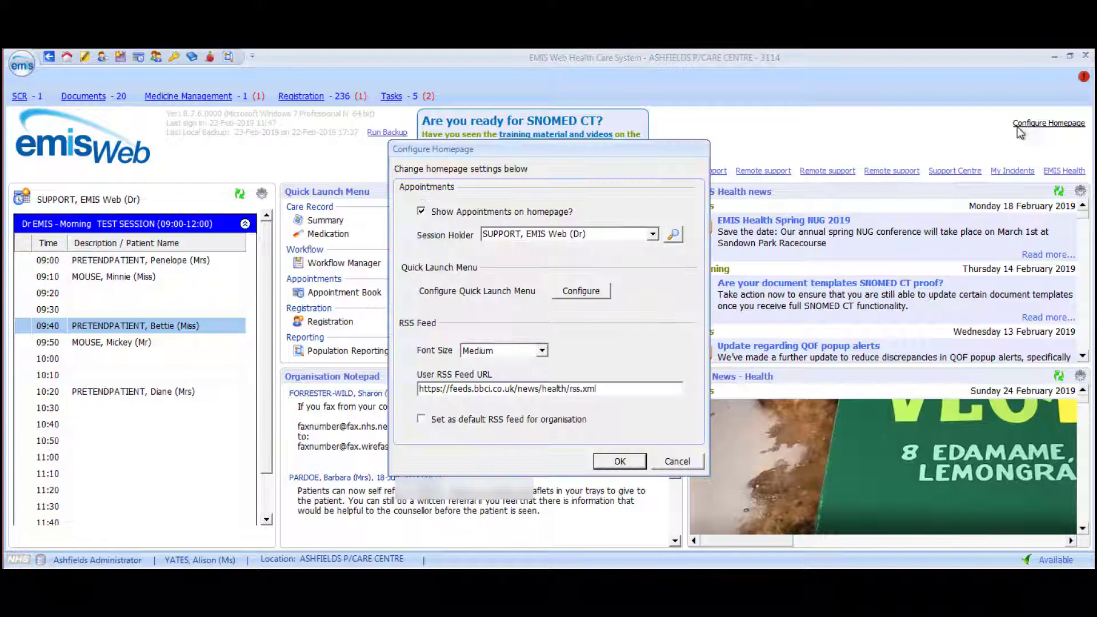
pyautogui.click(423, 212)
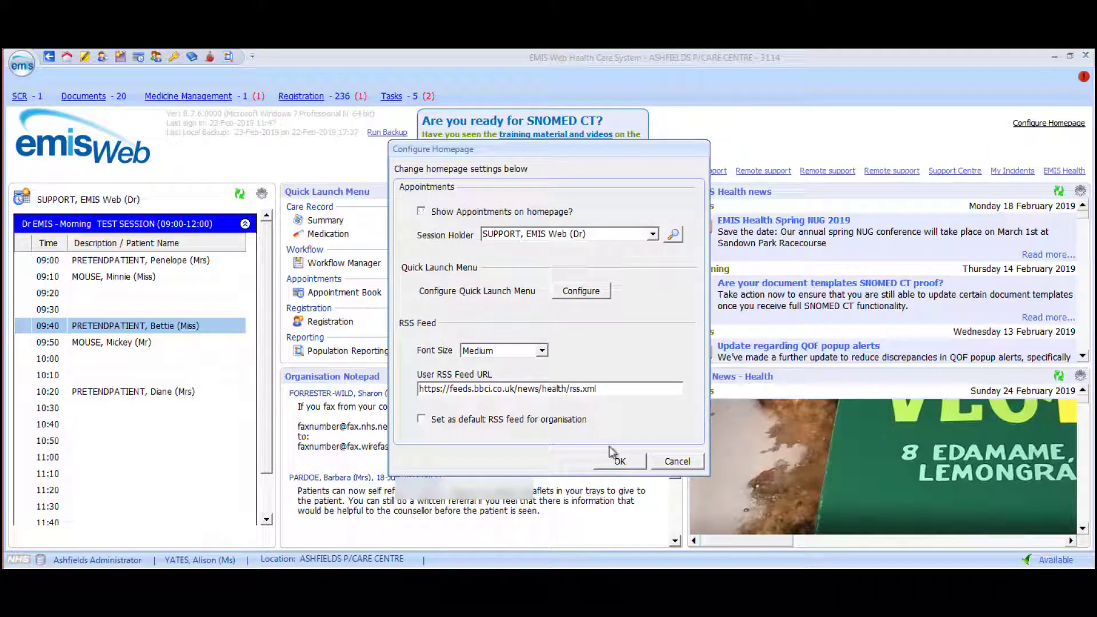
pyautogui.click(621, 468)
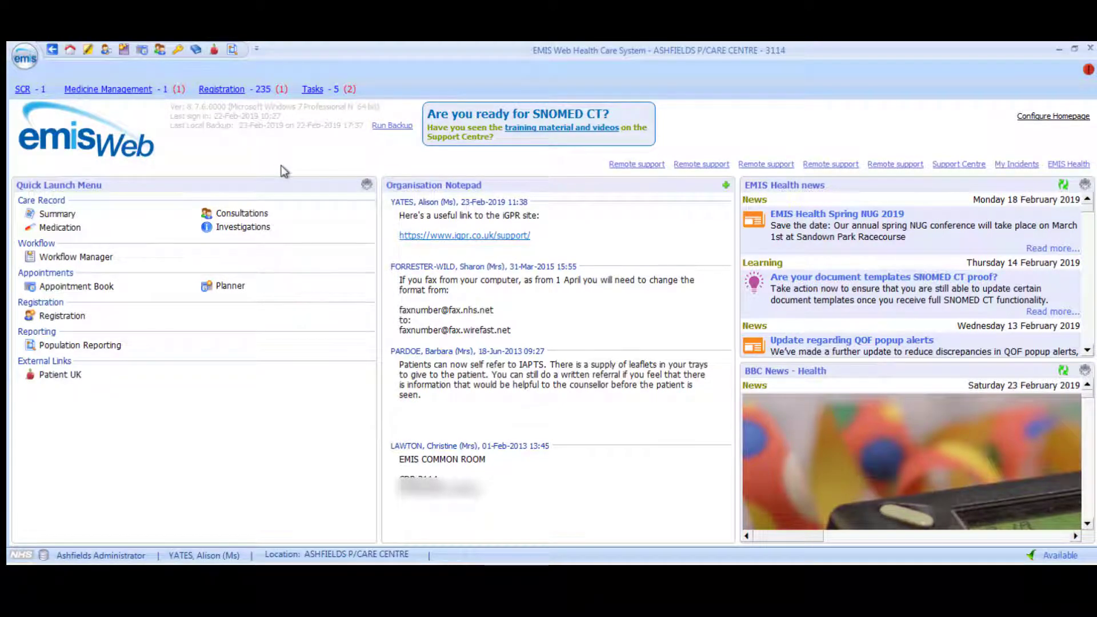
pyautogui.click(960, 165)
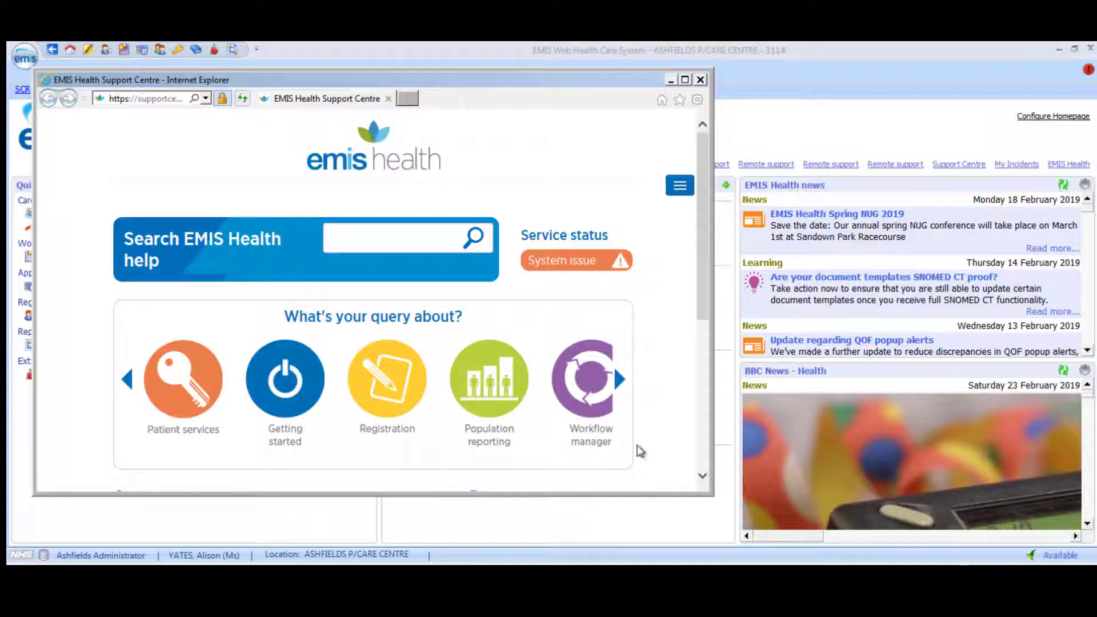
pyautogui.click(700, 80)
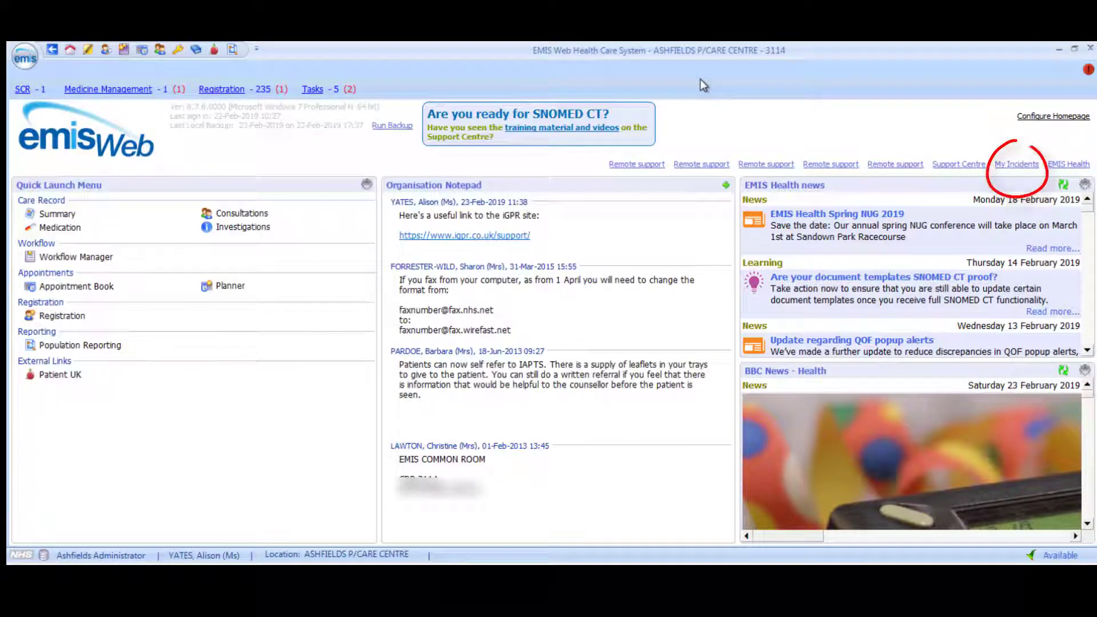
# View My Incidents in EMIS Health Tracker, close it, and open the EMIS Health website
pyautogui.click(1017, 166)
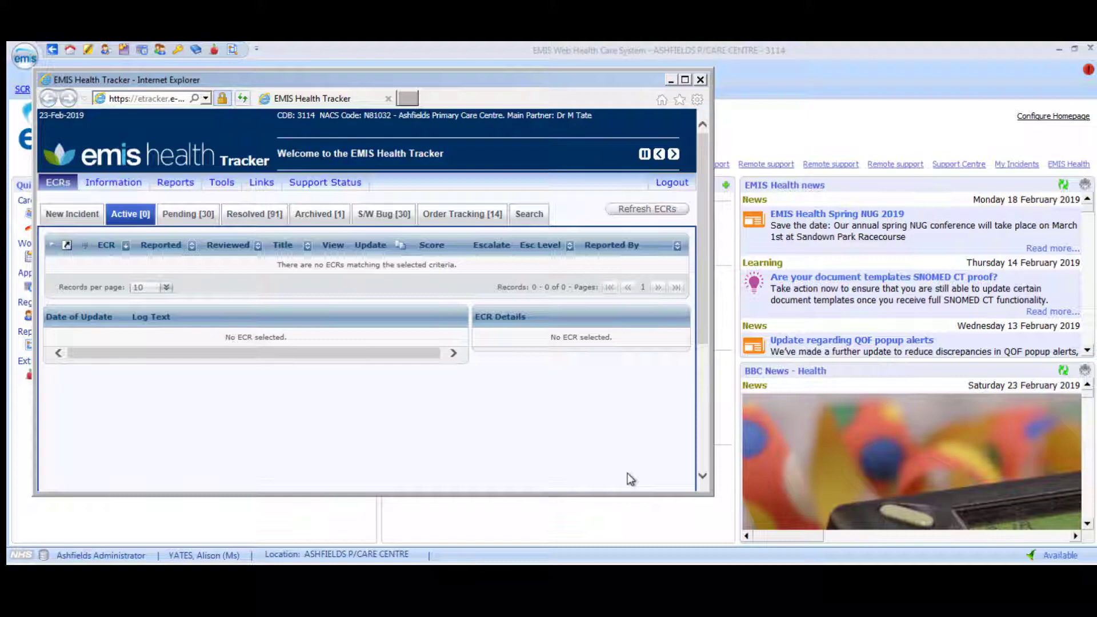
pyautogui.click(700, 80)
pyautogui.click(1068, 164)
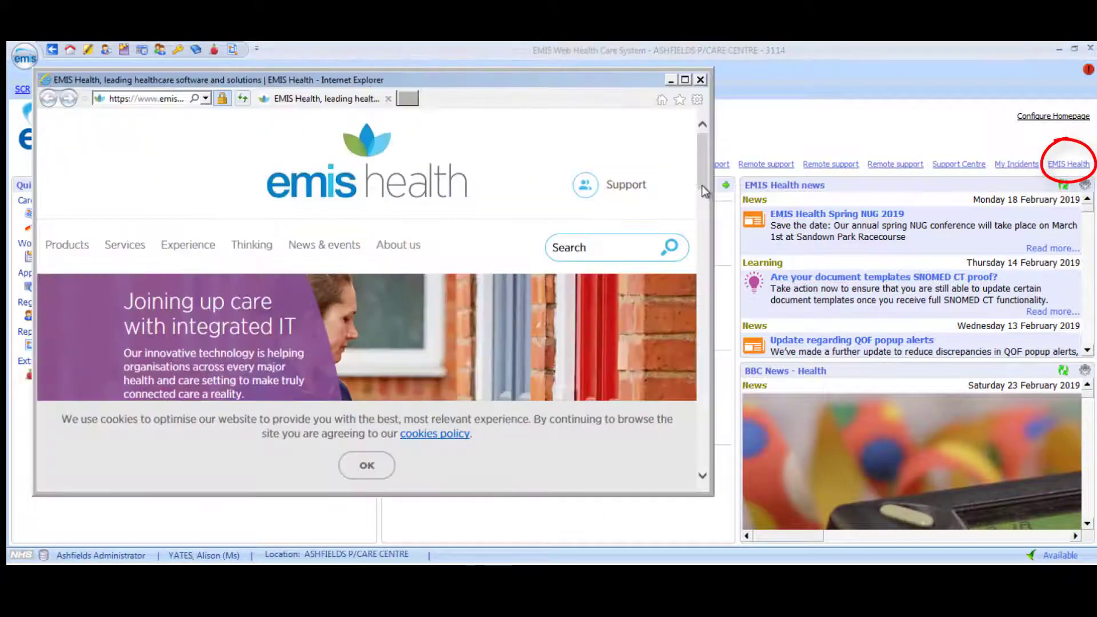
# Close the Internet Explorer window showing the EMIS Health website
pyautogui.click(700, 80)
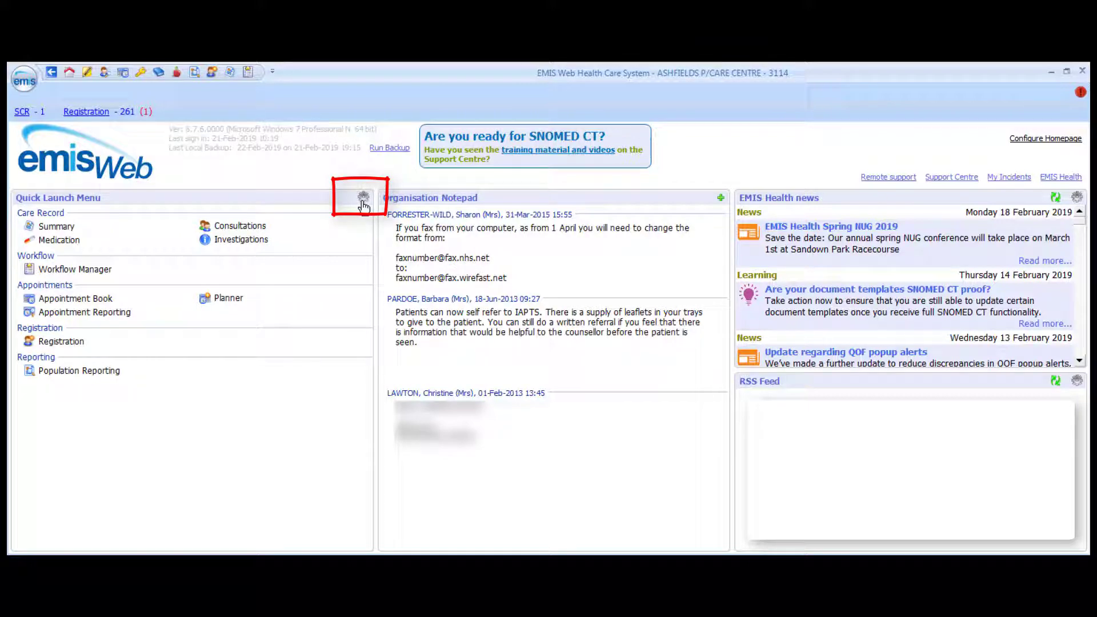
# Add Patient UK from External Links to the Quick Launch Menu
pyautogui.click(364, 200)
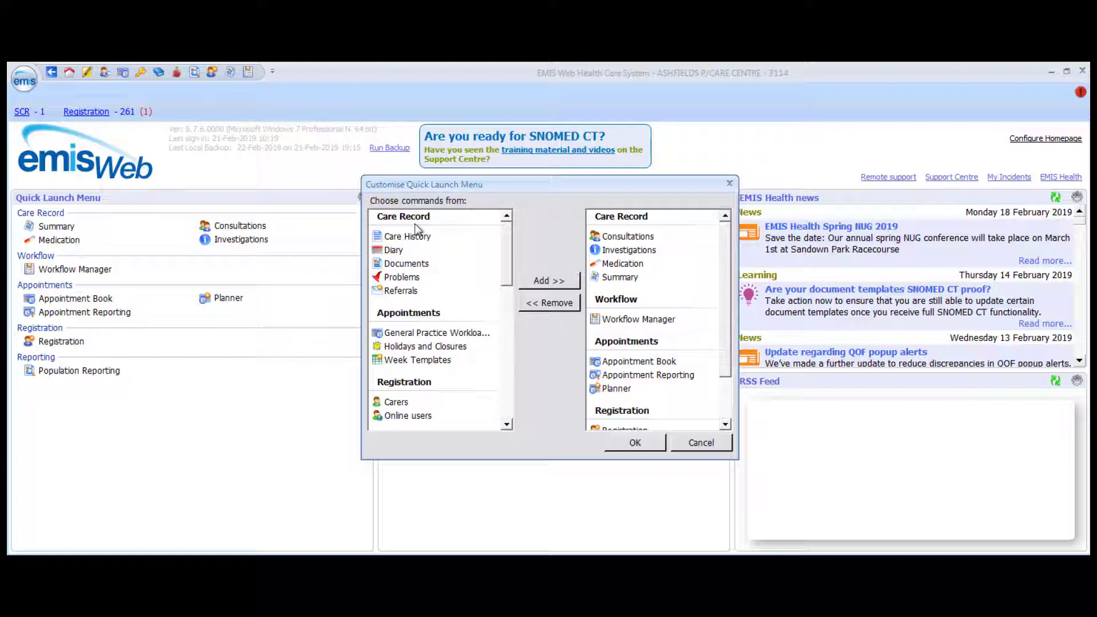
pyautogui.scroll(-1, 506, 244)
pyautogui.moveTo(505, 278); pyautogui.dragTo(516, 241)
pyautogui.moveTo(509, 245); pyautogui.dragTo(513, 394)
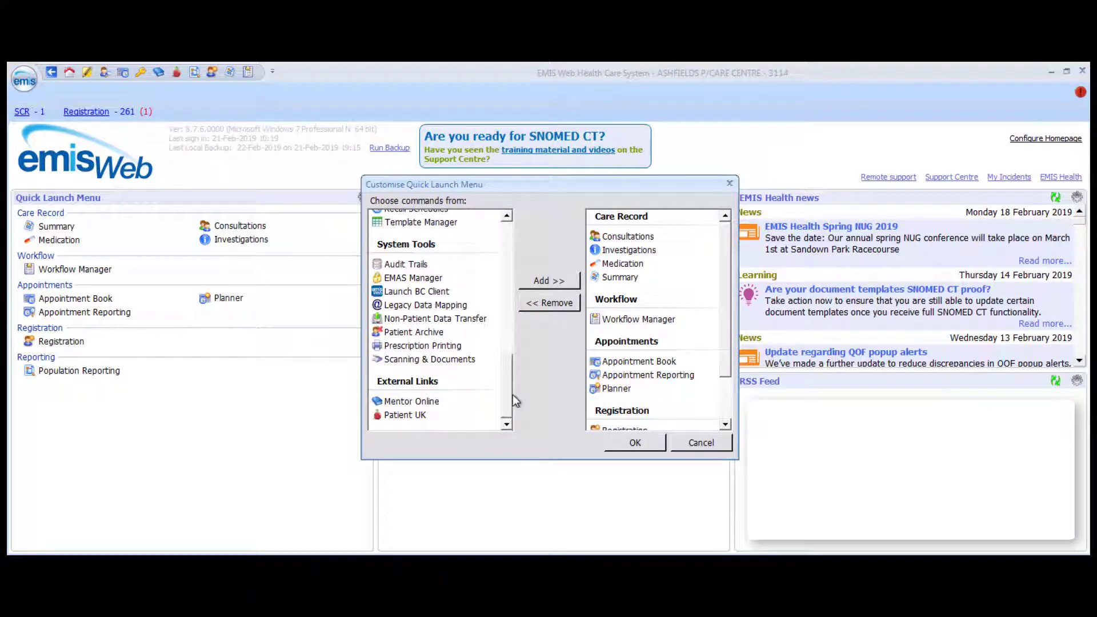
pyautogui.click(403, 418)
pyautogui.click(550, 281)
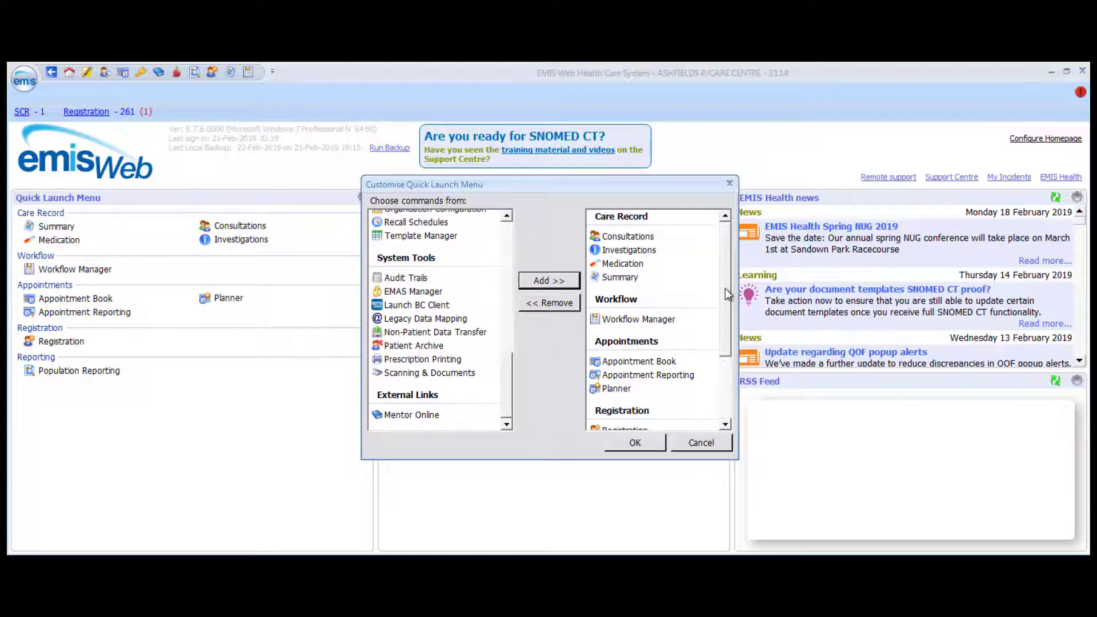
# Remove Appointment Reporting from the Quick Launch Menu and save the changes
pyautogui.moveTo(725, 298); pyautogui.dragTo(725, 382)
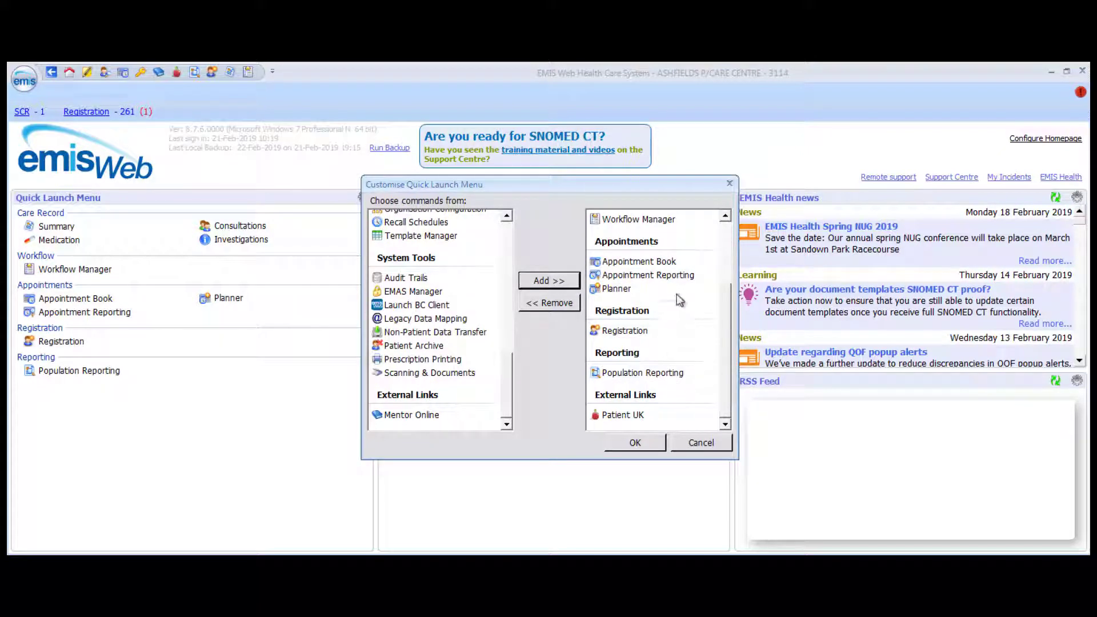
pyautogui.click(678, 277)
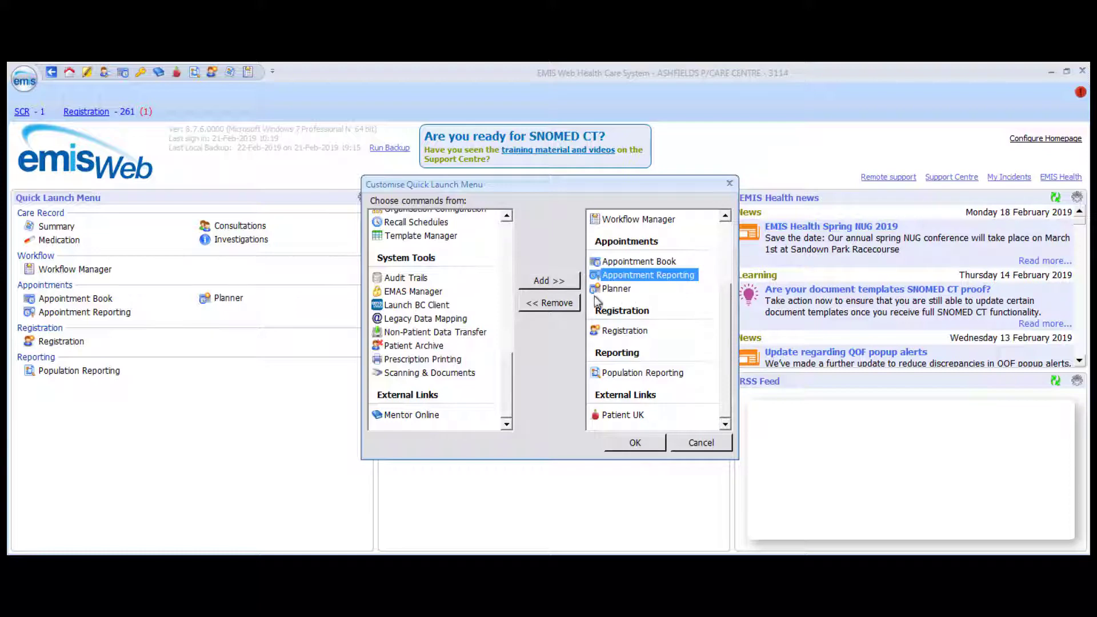
pyautogui.click(557, 305)
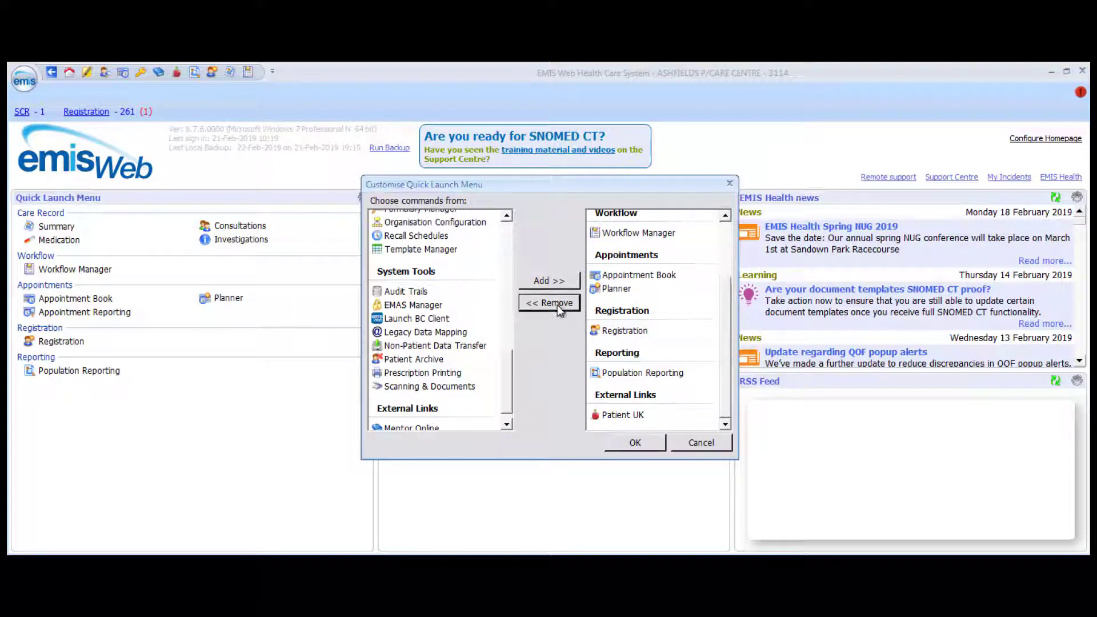
pyautogui.click(636, 444)
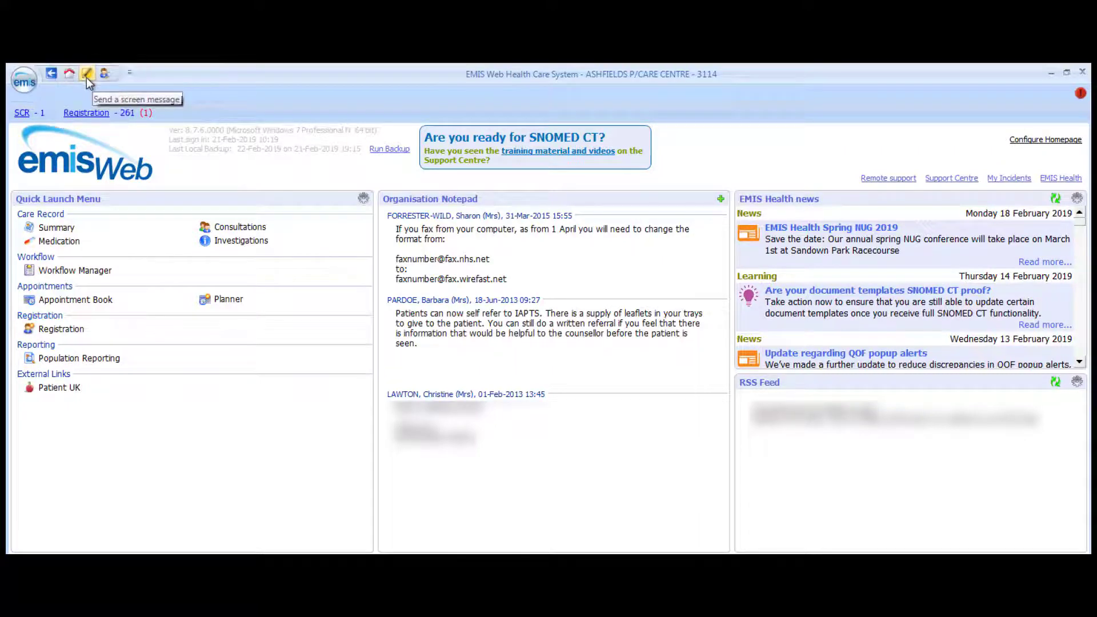
# Send an urgent screen message 'Car': 'Can you move your car as we have a delivery'
pyautogui.click(87, 74)
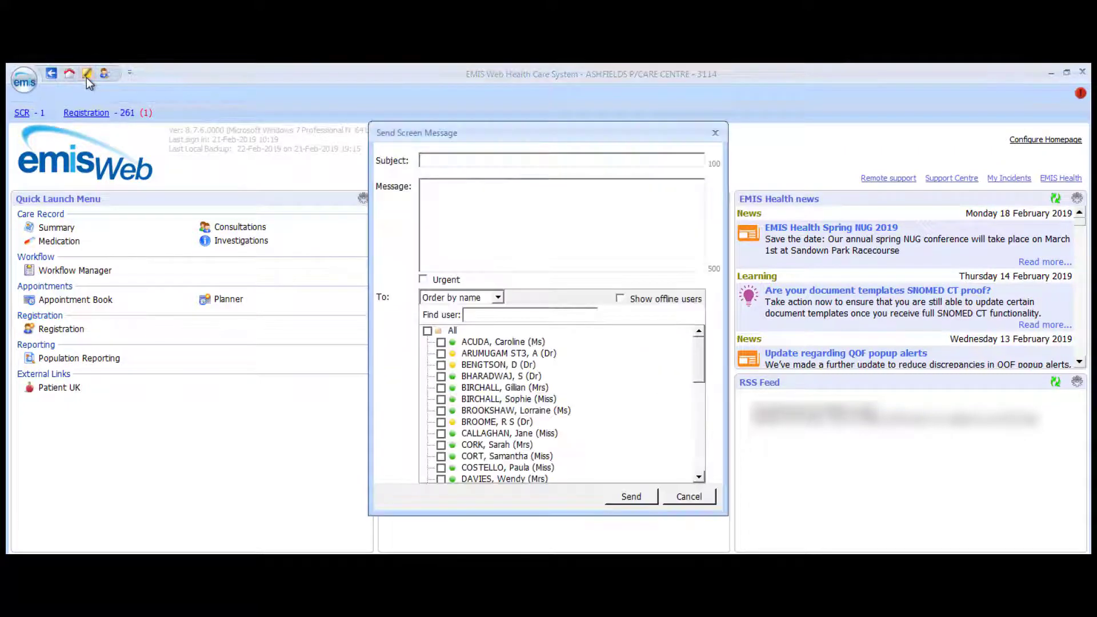
pyautogui.click(467, 161)
pyautogui.write('Car')
pyautogui.write('Can you')
pyautogui.write(' move your ')
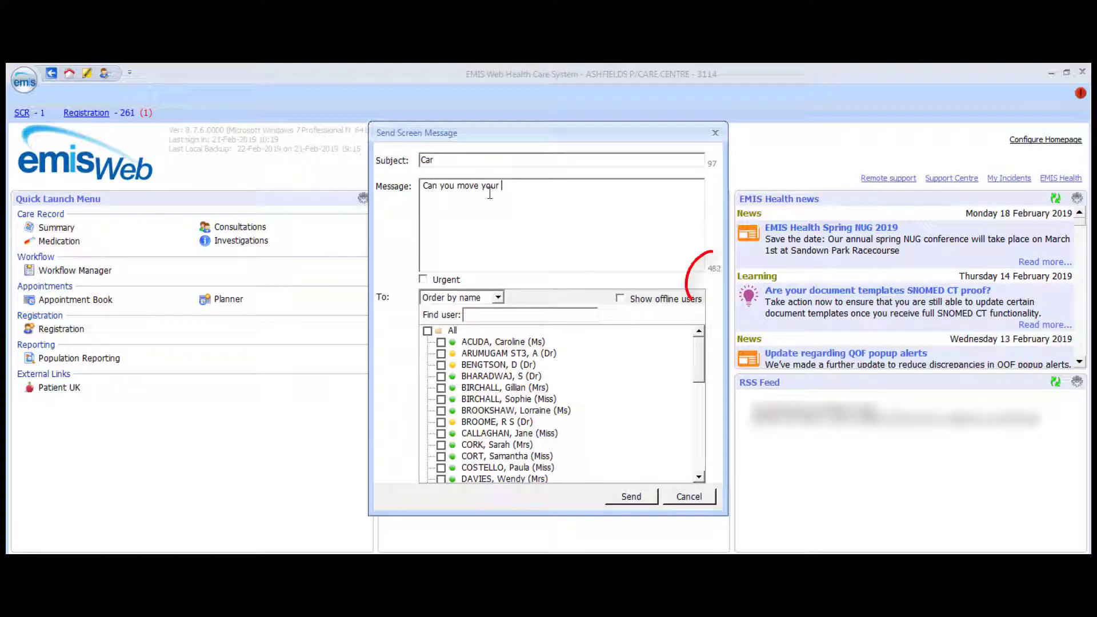
pyautogui.write('car as we have a ')
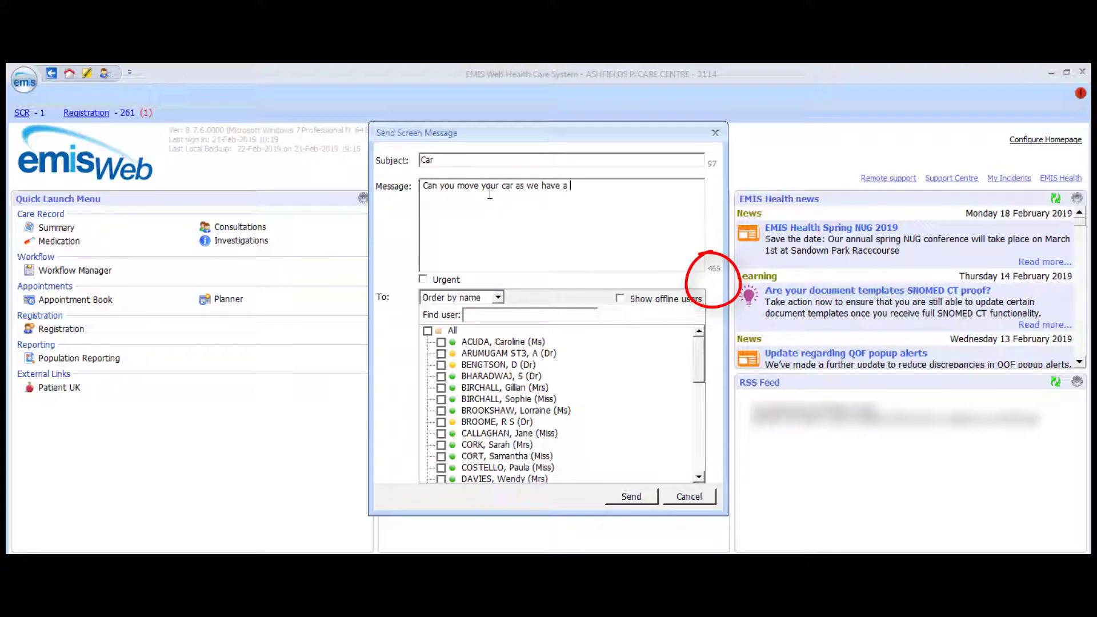
pyautogui.write('delivery')
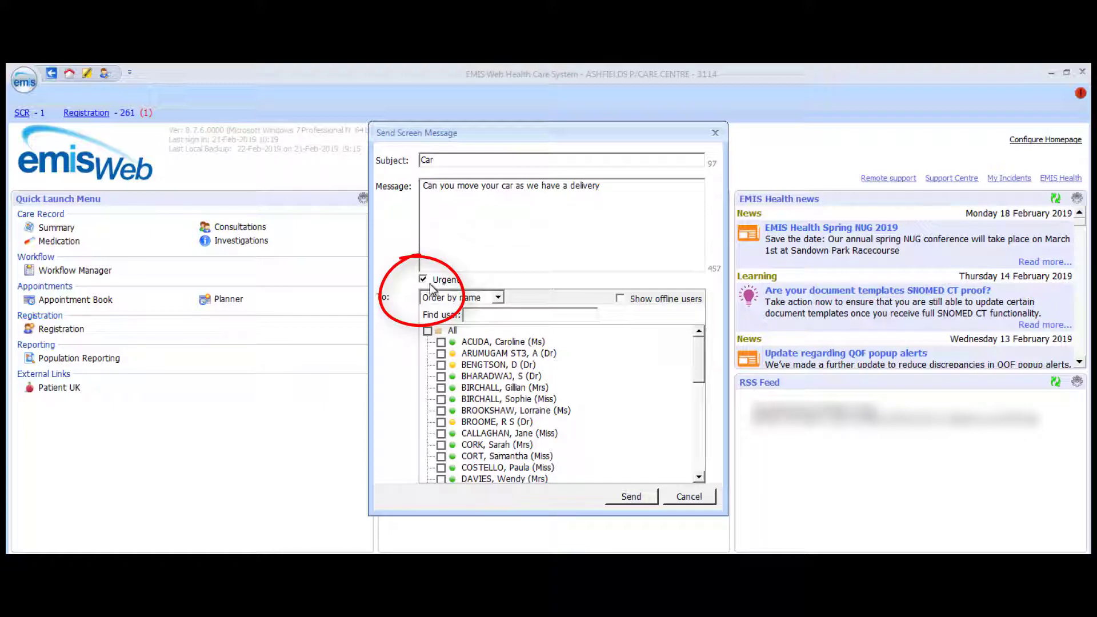
pyautogui.scroll(-10, 700, 366)
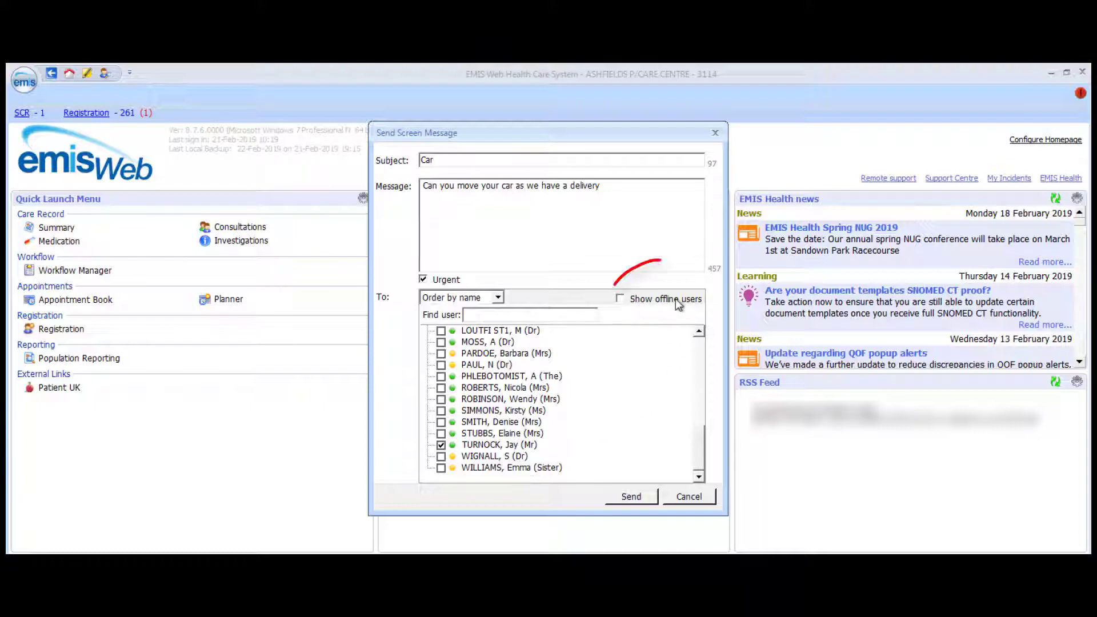
pyautogui.click(621, 298)
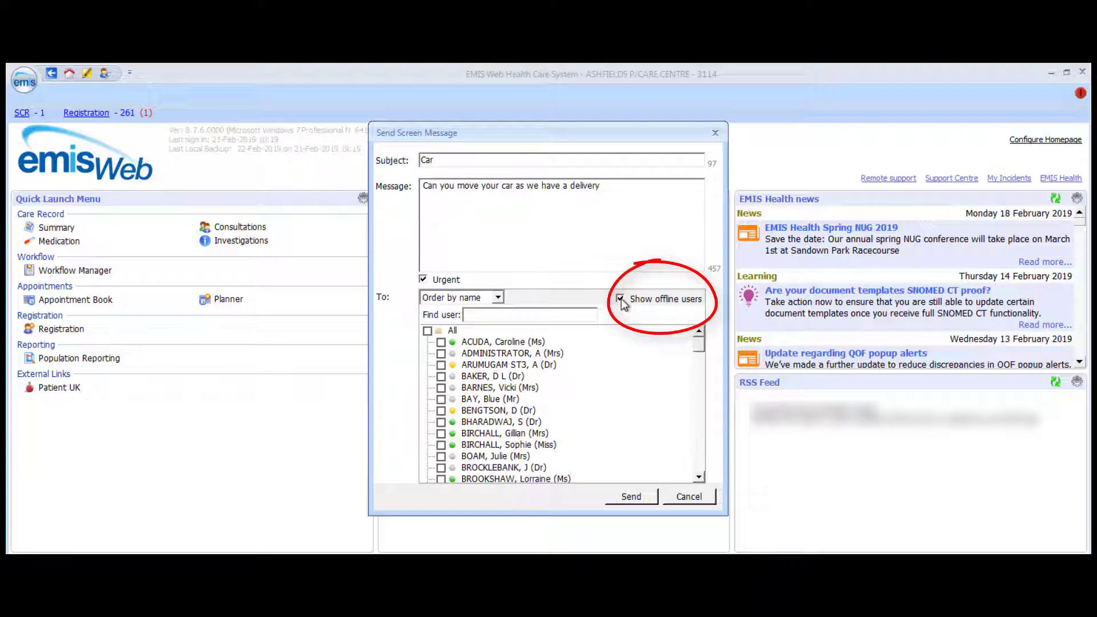
pyautogui.click(621, 299)
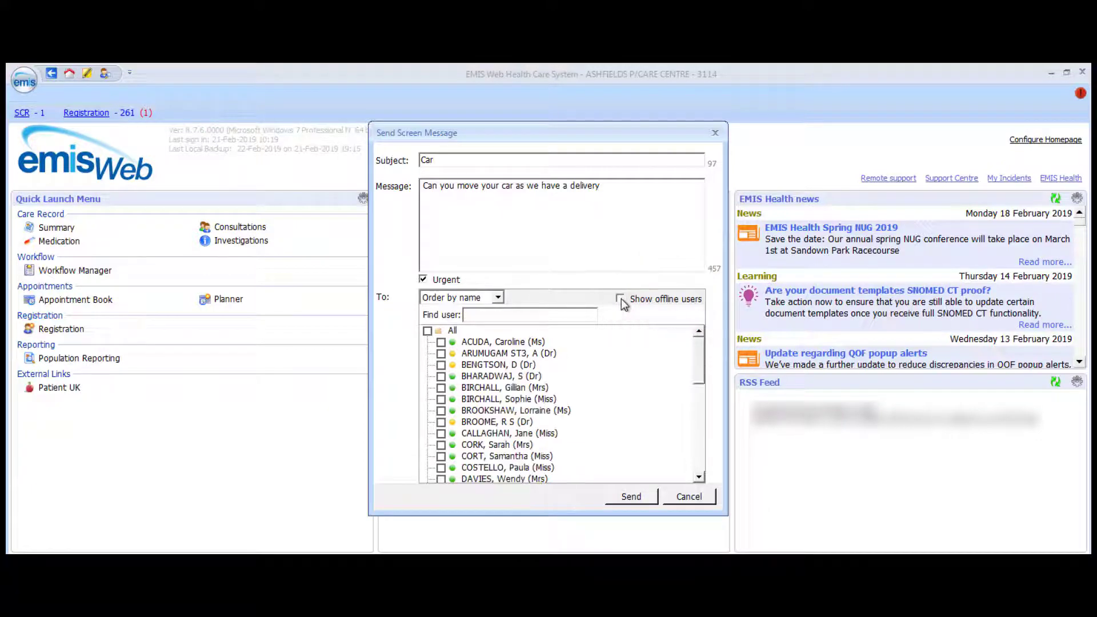
pyautogui.click(632, 496)
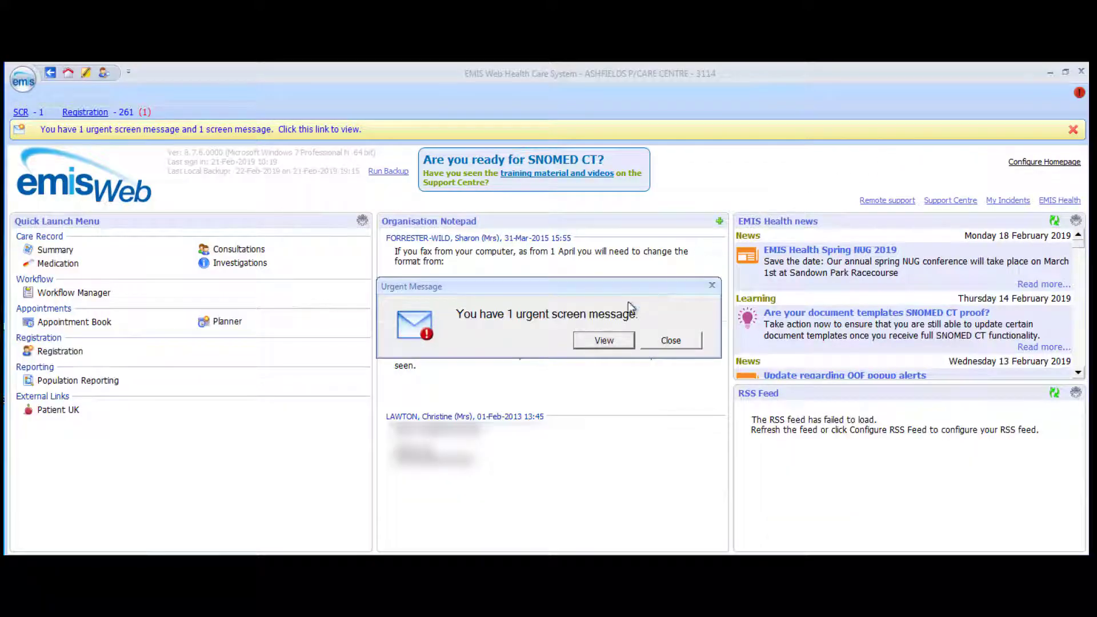
pyautogui.click(595, 341)
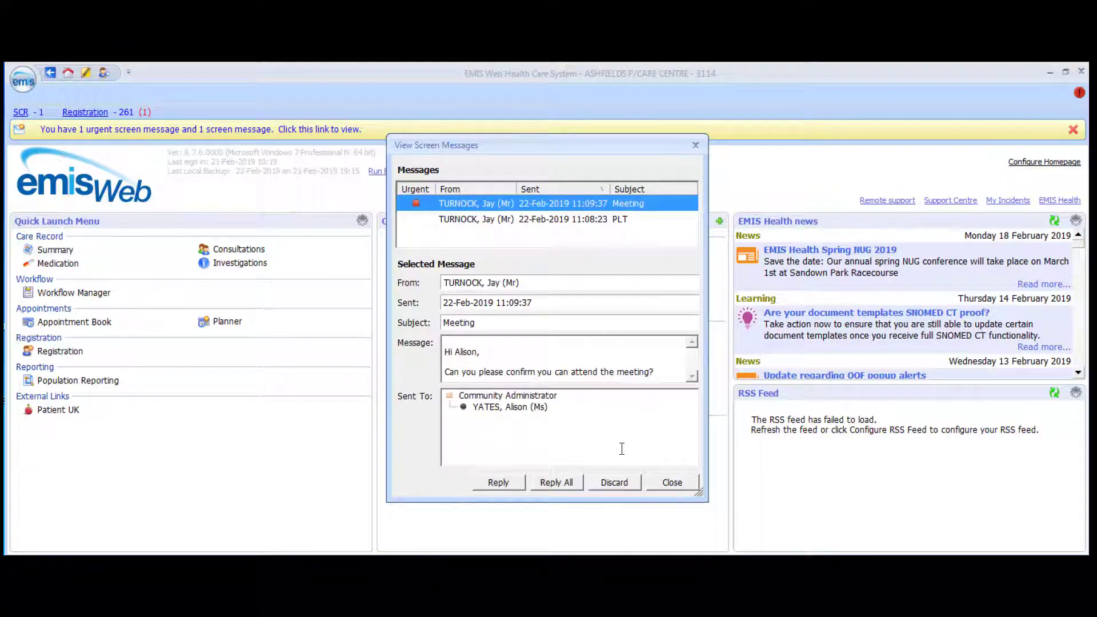
pyautogui.click(671, 483)
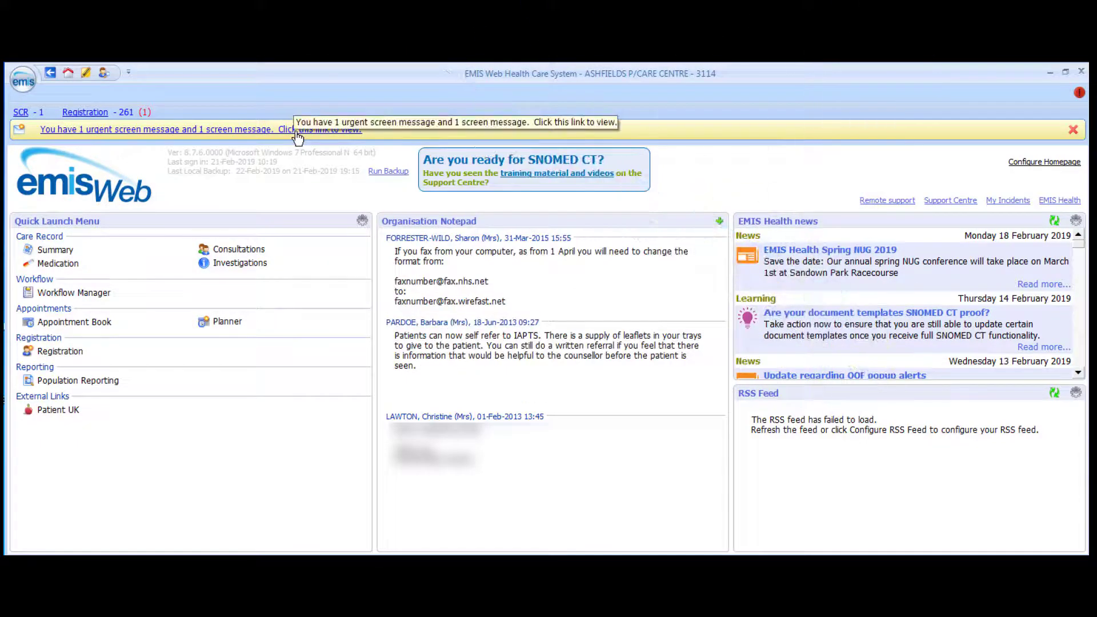
pyautogui.click(297, 131)
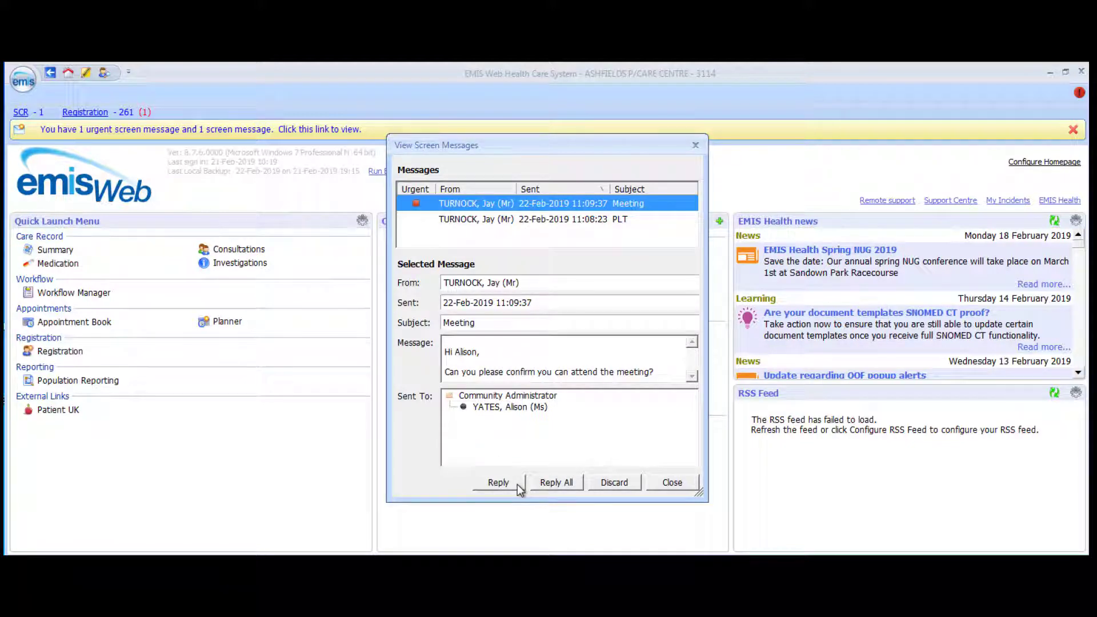
pyautogui.click(668, 485)
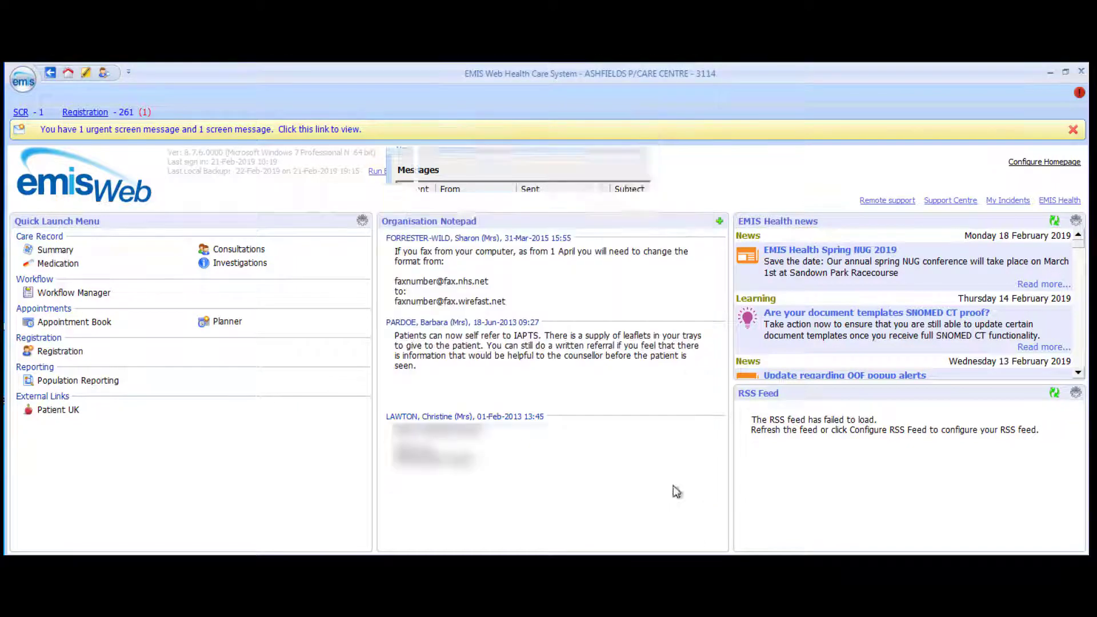
pyautogui.click(1074, 133)
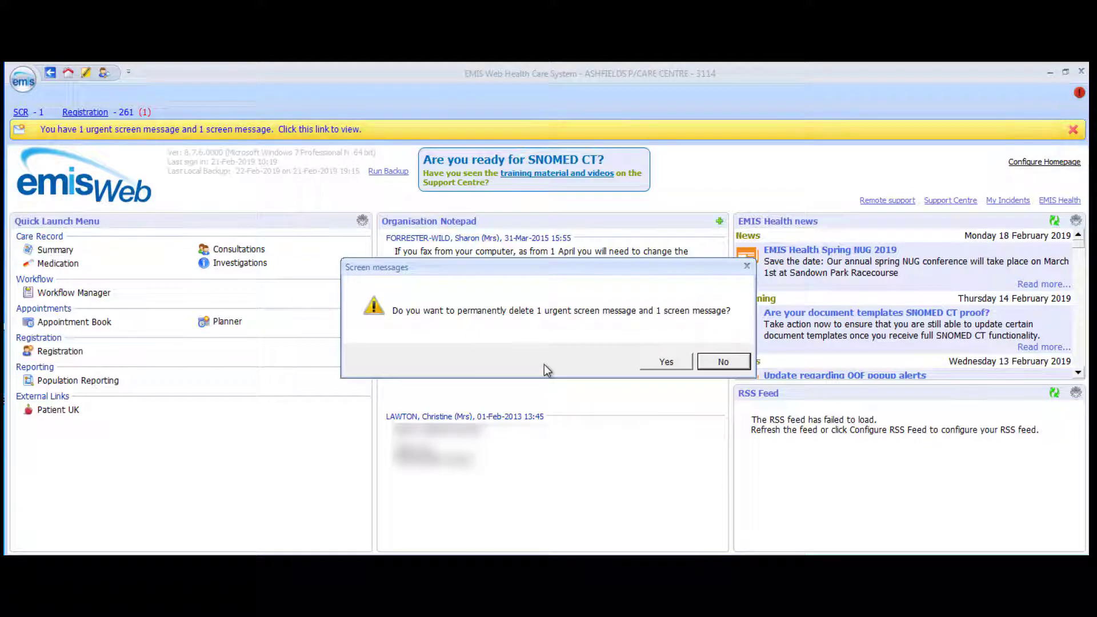
pyautogui.click(730, 365)
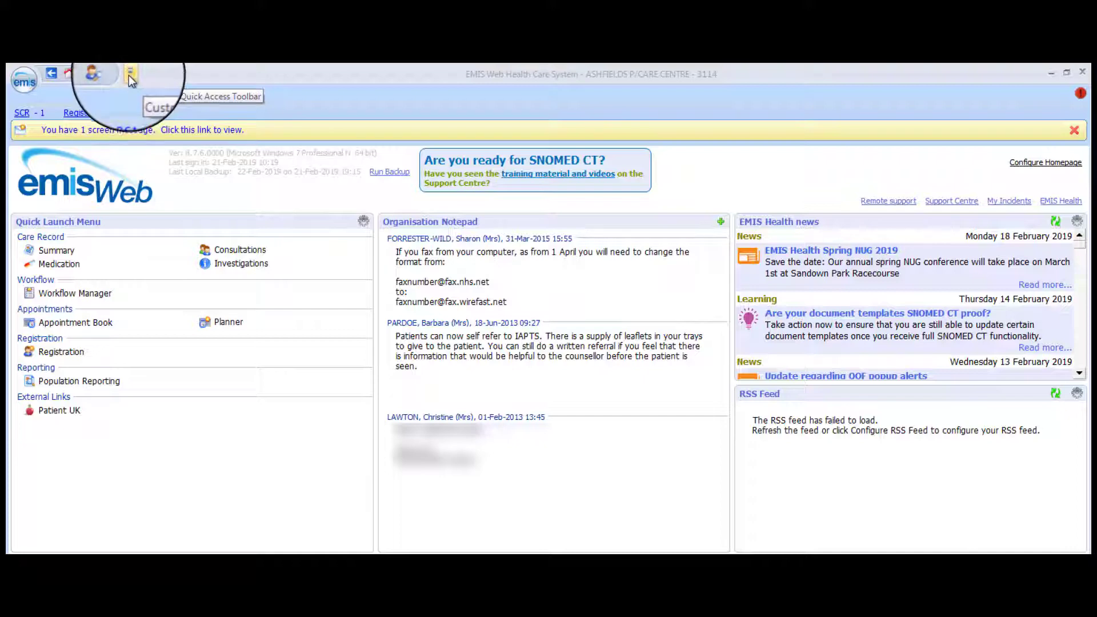
# In the Quick Access Toolbar customisation dialog, add Add Task, Appointment Book and Consultations
pyautogui.click(131, 75)
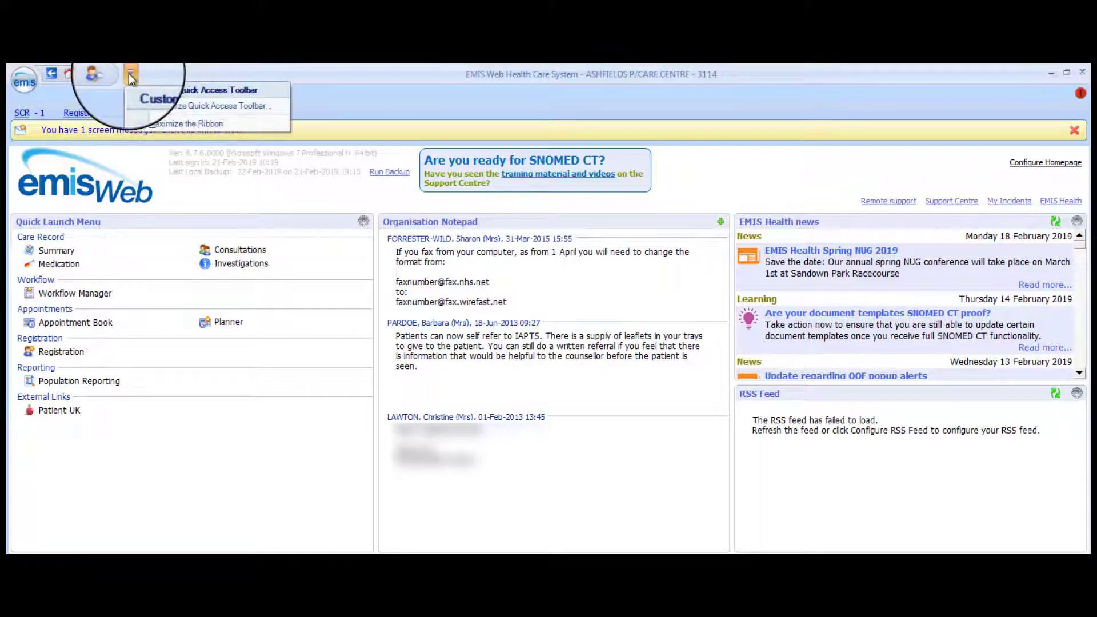
pyautogui.click(253, 106)
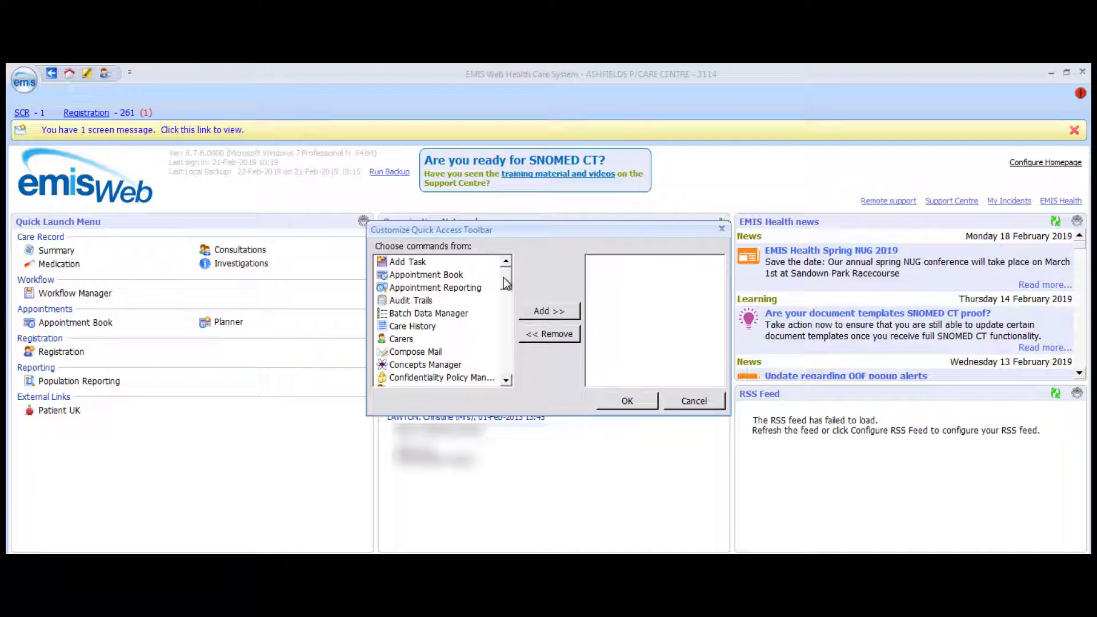
pyautogui.moveTo(506, 283)
pyautogui.mouseDown()
pyautogui.moveTo(504, 375)
pyautogui.moveTo(512, 271)
pyautogui.mouseUp()
pyautogui.click(413, 264)
pyautogui.click(543, 312)
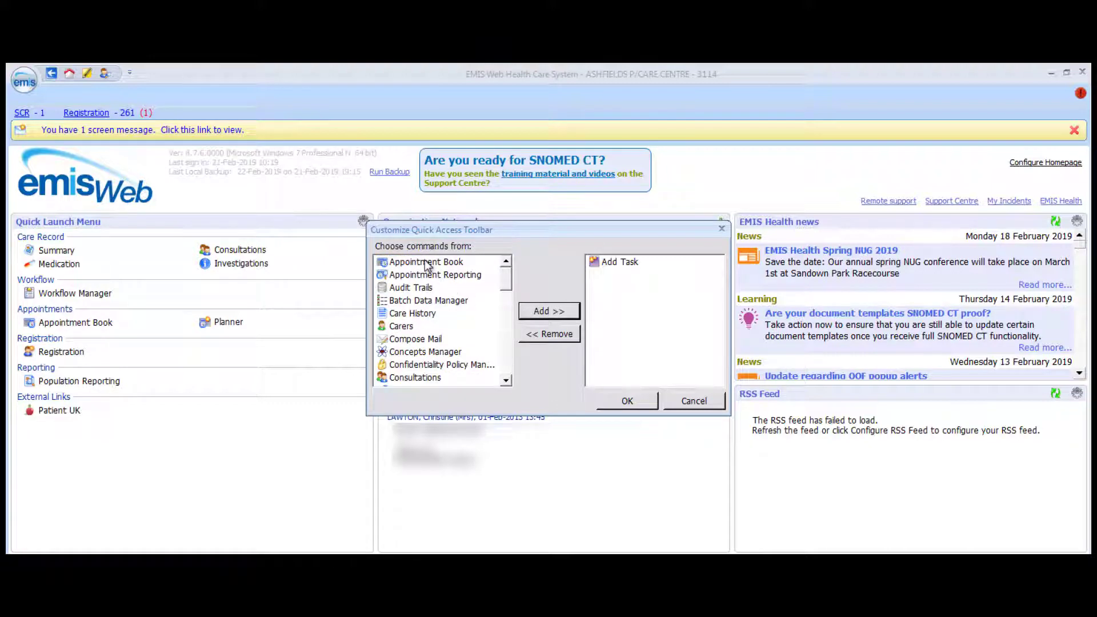
pyautogui.click(429, 263)
pyautogui.click(558, 312)
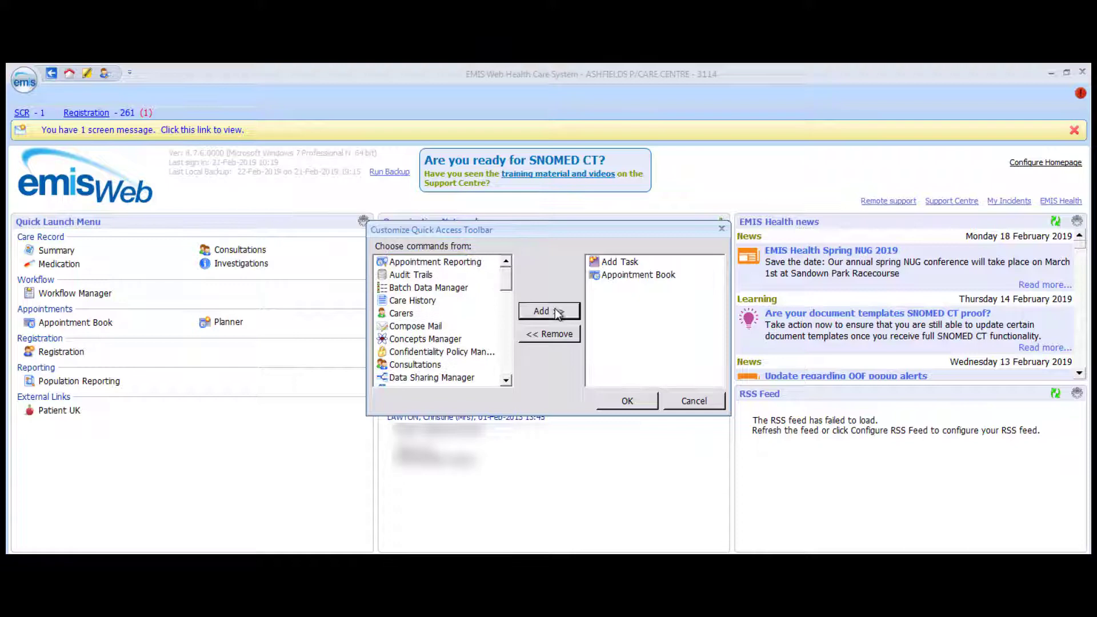
pyautogui.click(438, 365)
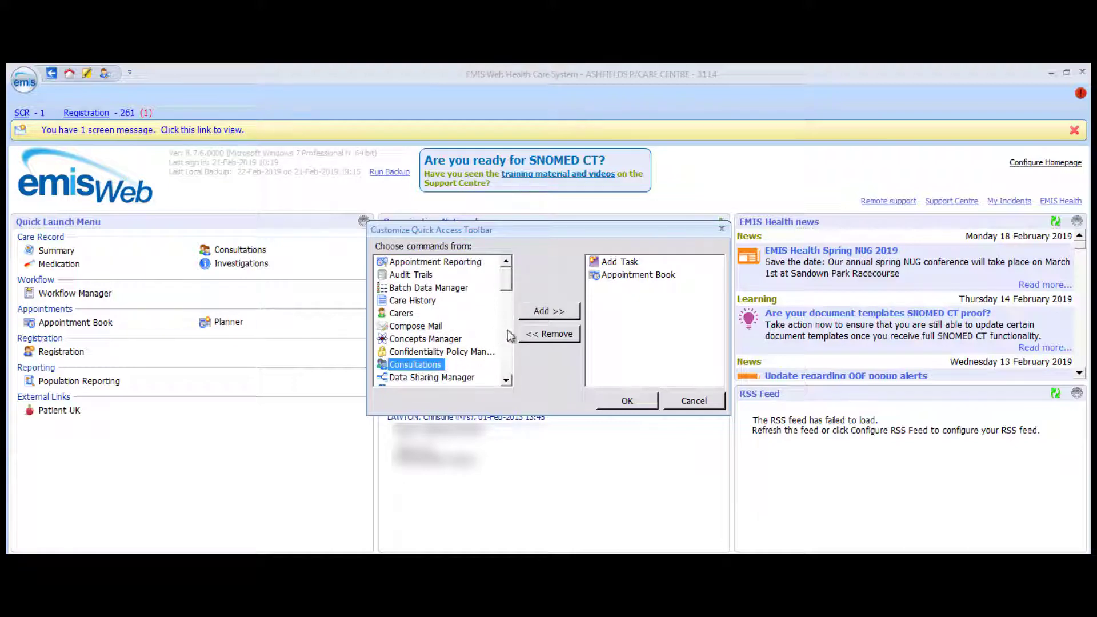
pyautogui.click(537, 311)
# Add Lock Session, Mentor Online, Patient UK and Population Reporting, then save the toolbar changes
pyautogui.moveTo(507, 283); pyautogui.dragTo(511, 340)
pyautogui.click(425, 288)
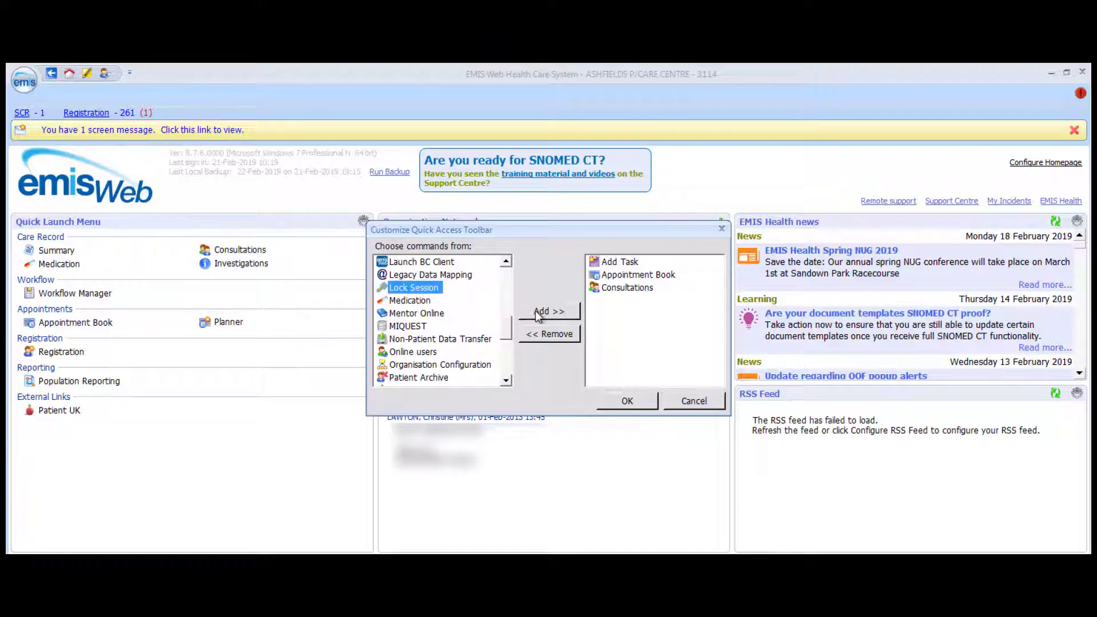
pyautogui.click(538, 313)
pyautogui.click(430, 302)
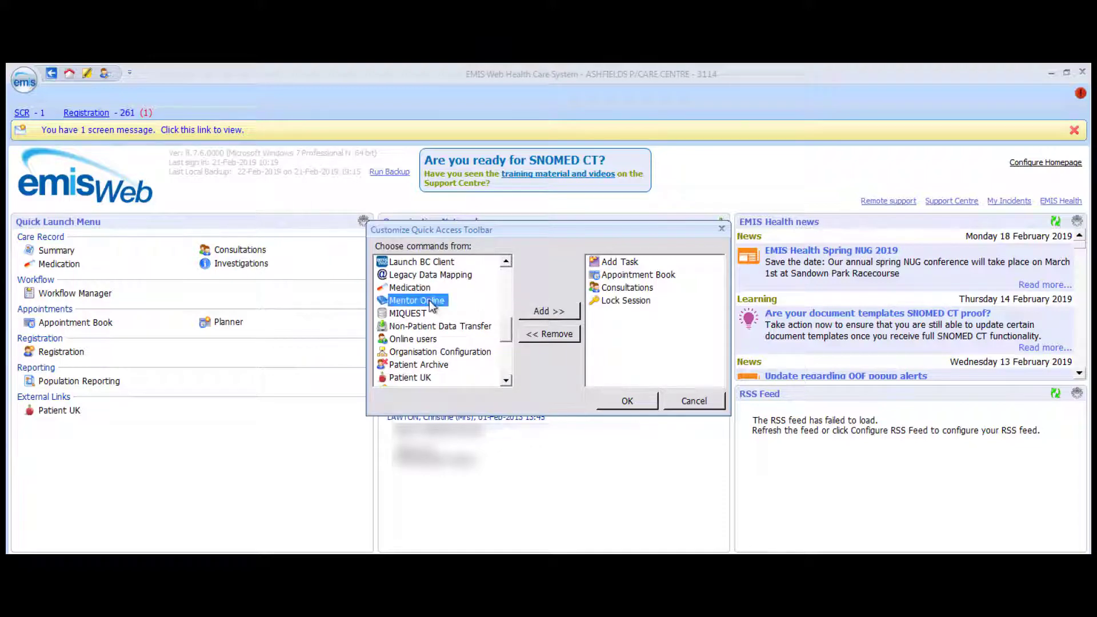
pyautogui.click(544, 311)
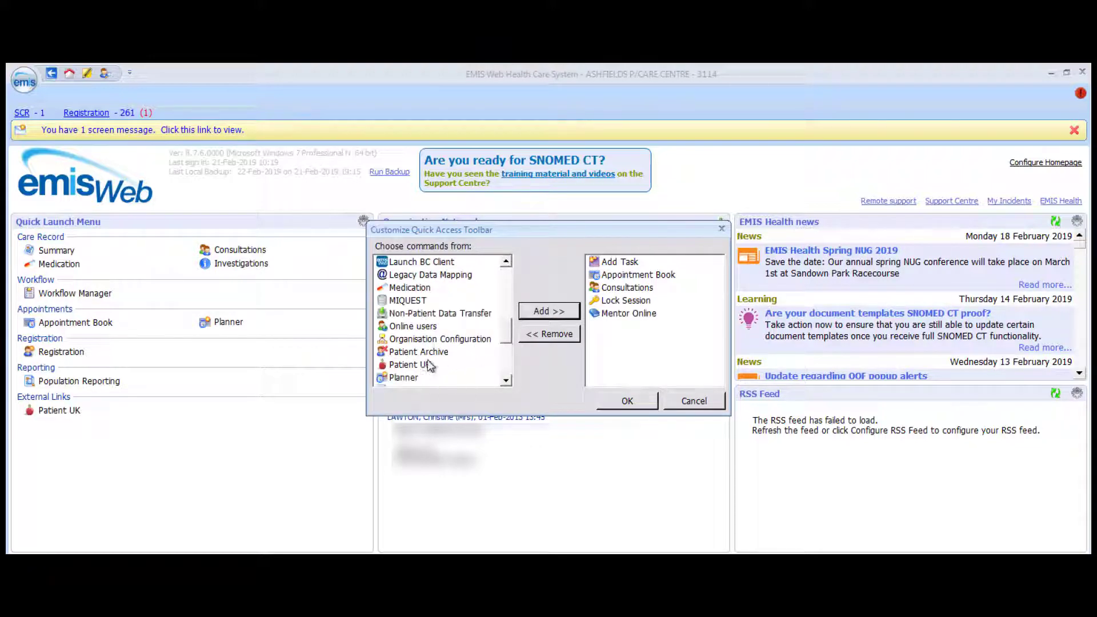
pyautogui.click(425, 365)
pyautogui.click(544, 312)
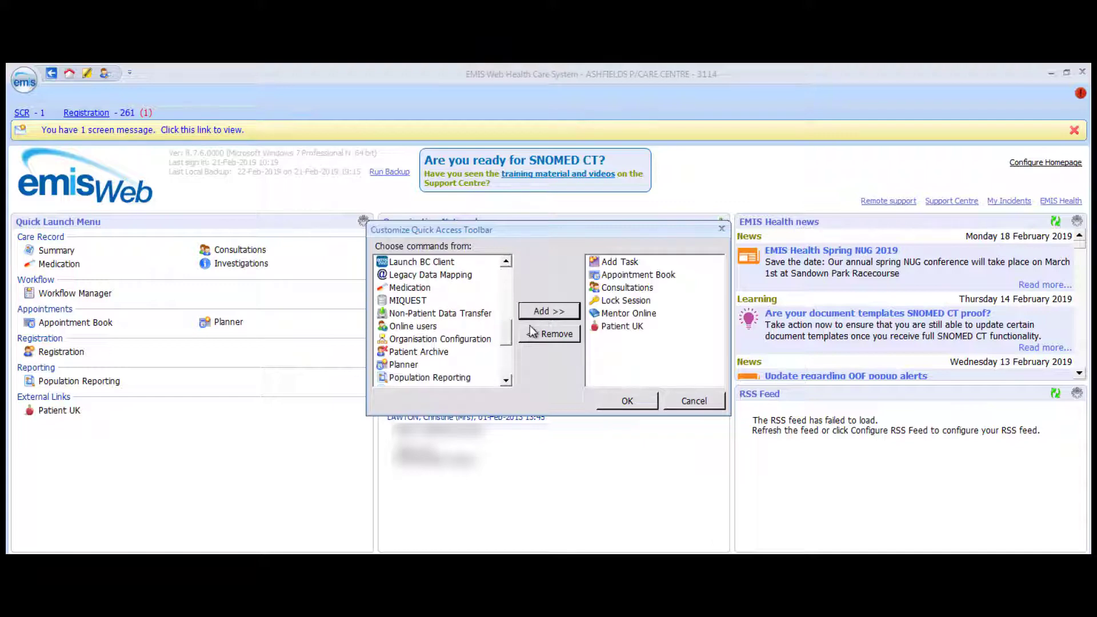
pyautogui.scroll(-2, 450, 299)
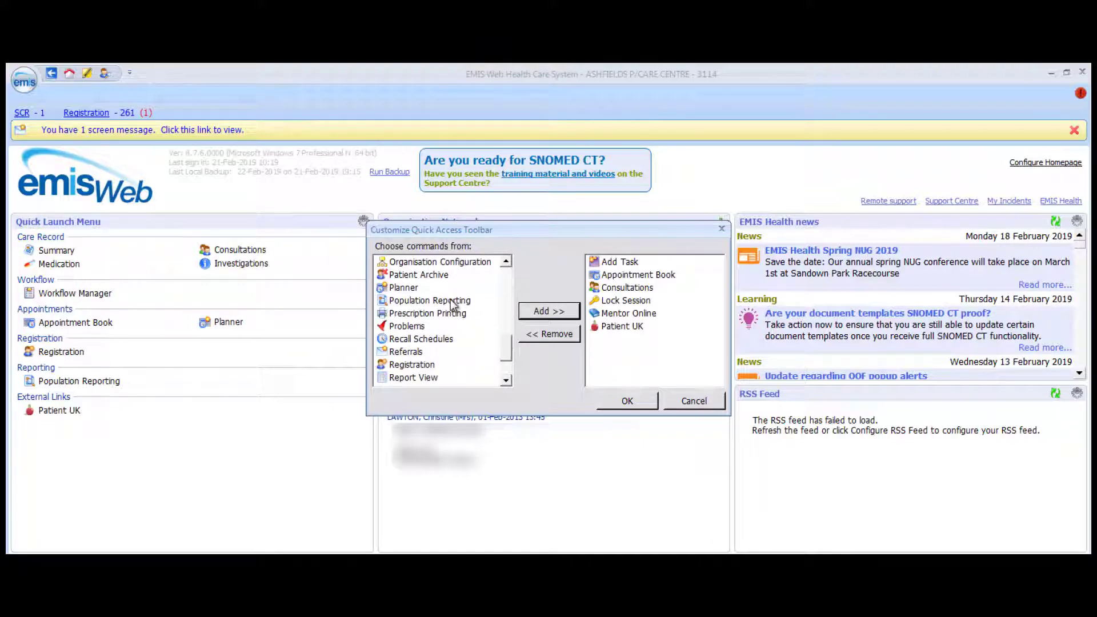
pyautogui.click(451, 299)
pyautogui.click(557, 313)
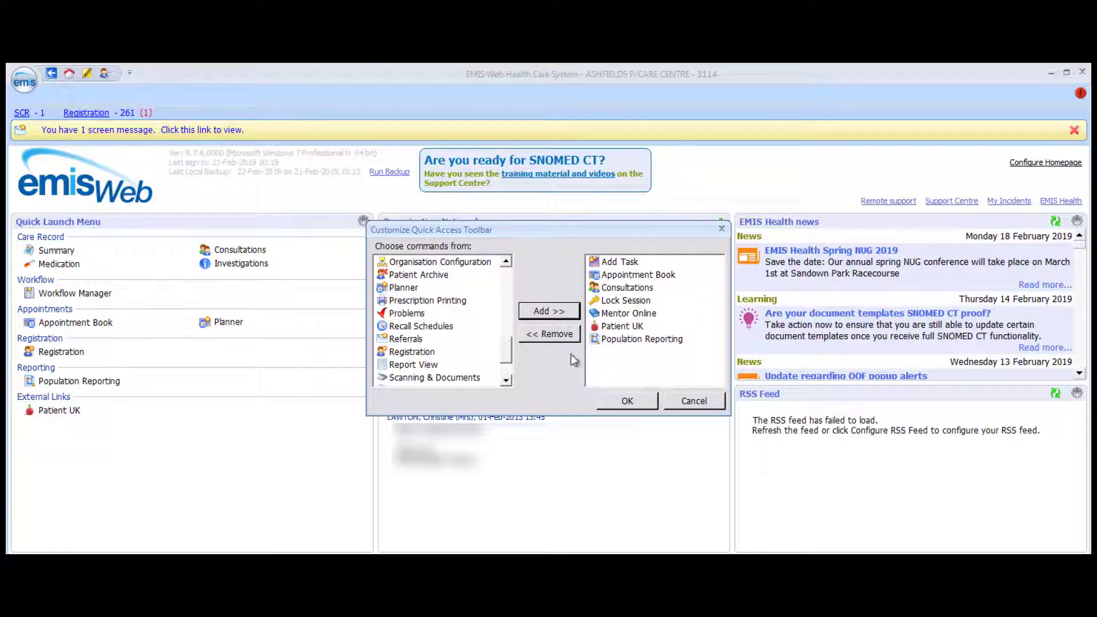
pyautogui.click(627, 401)
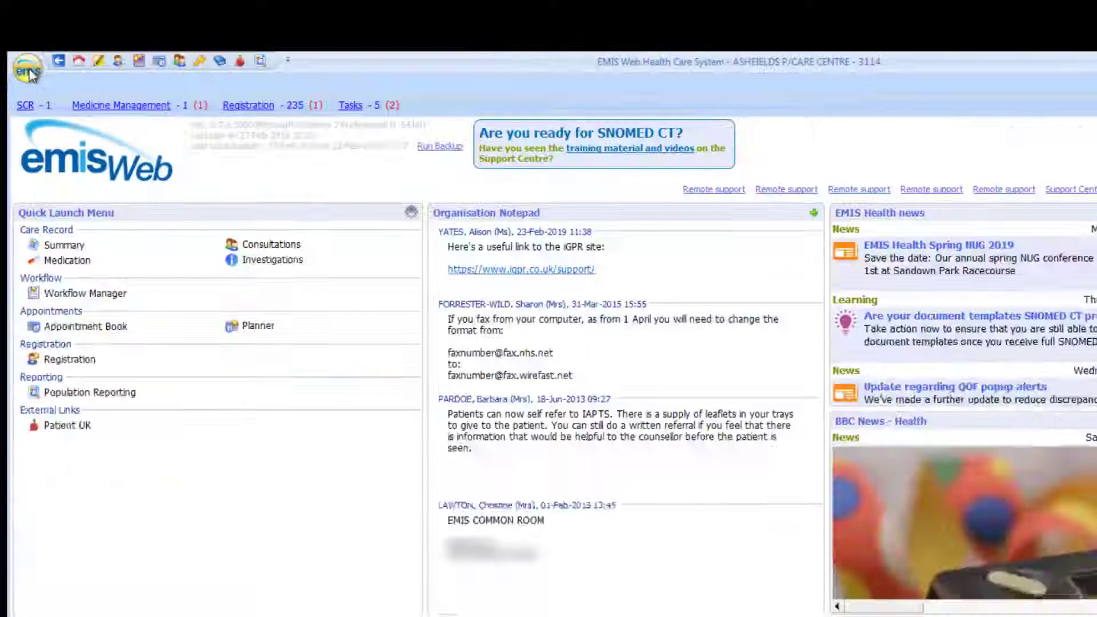
# Open the EMIS ball menu and browse the Session, Appointments, Reporting, Configuration, System Tools and External Links submenus
pyautogui.click(92, 205)
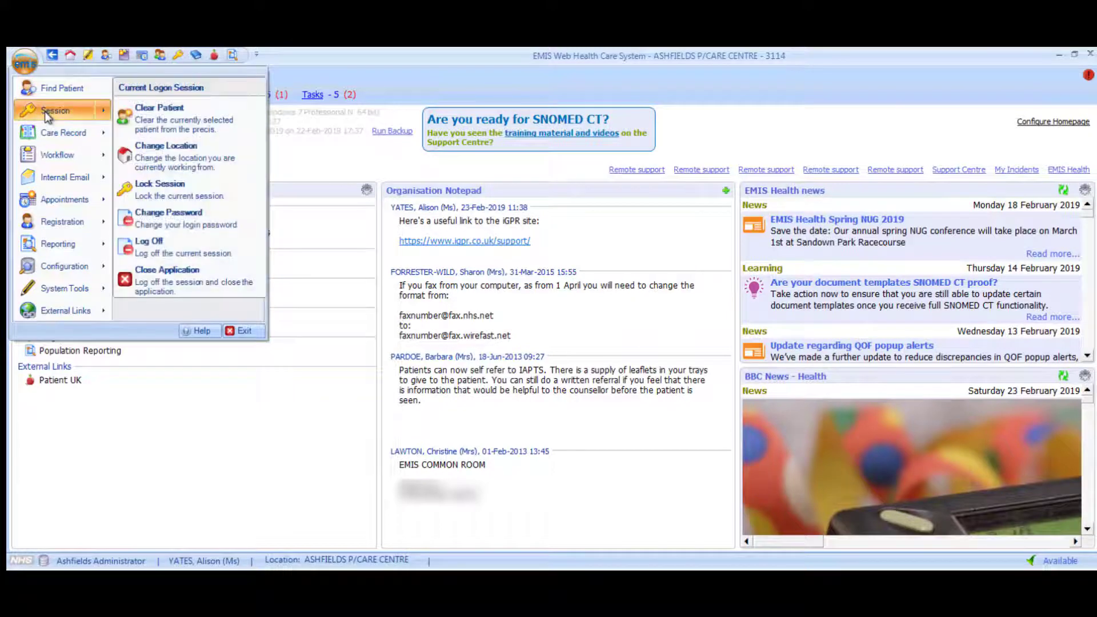
pyautogui.moveTo(53, 138)
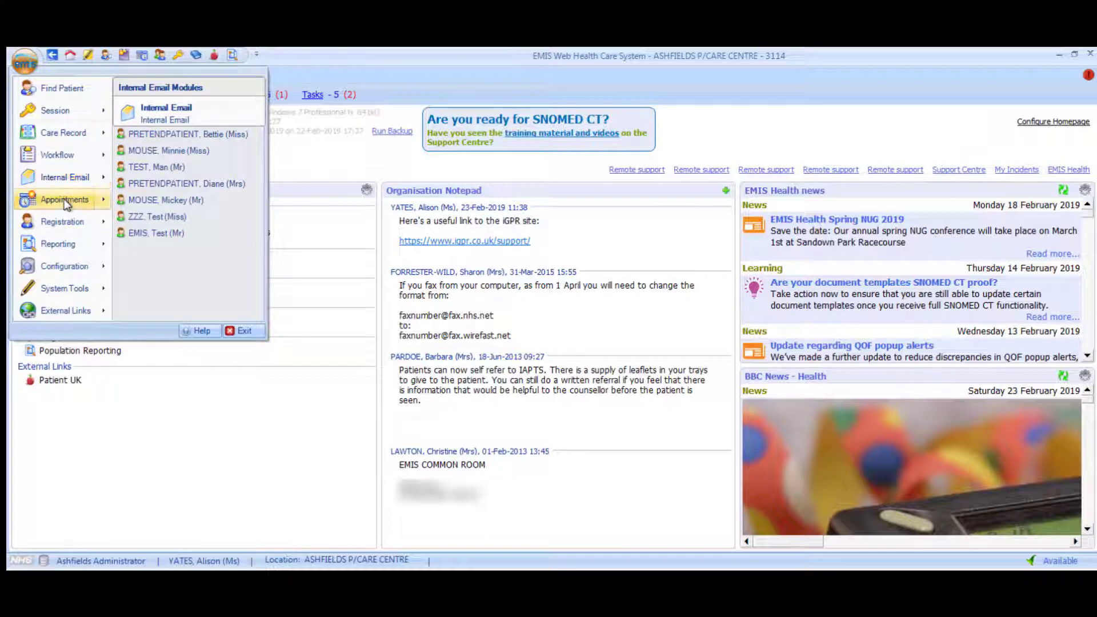
pyautogui.moveTo(65, 201)
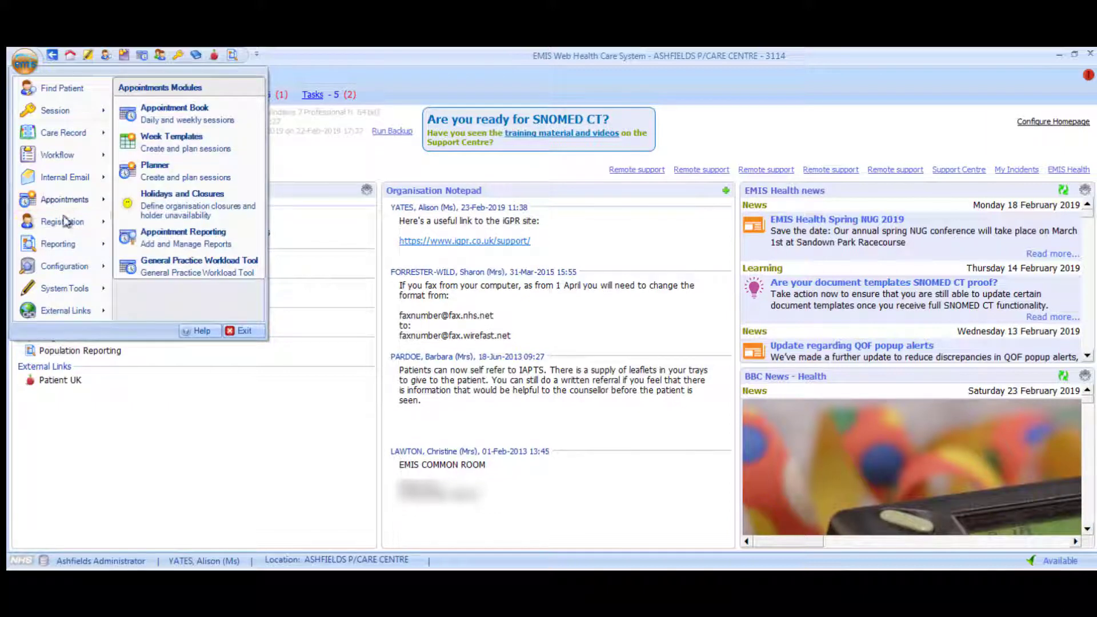
pyautogui.moveTo(64, 228)
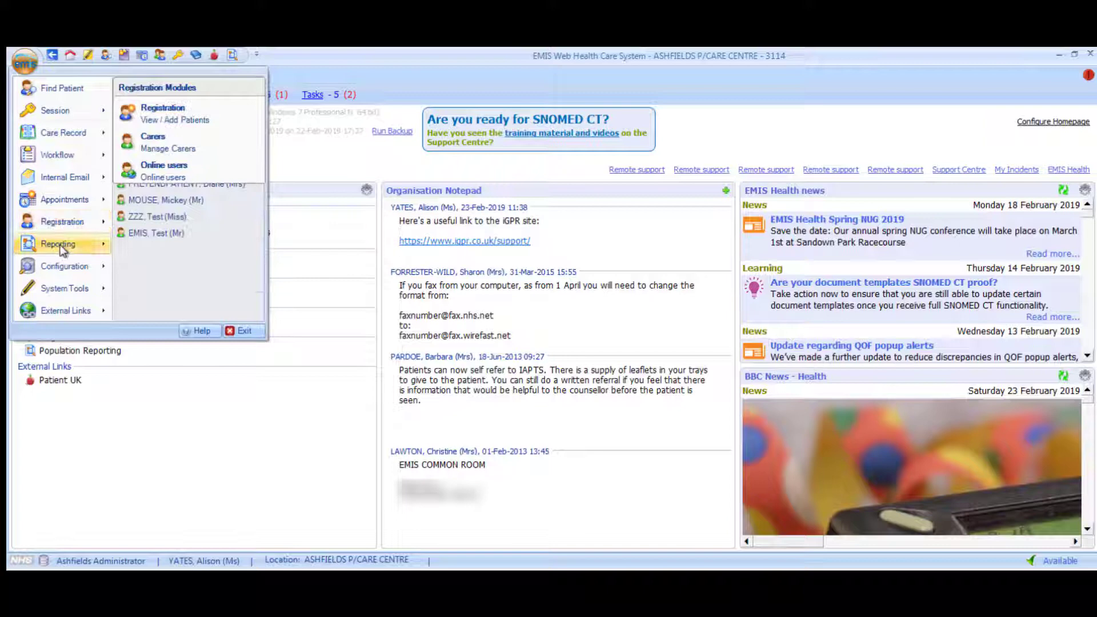
pyautogui.moveTo(63, 250)
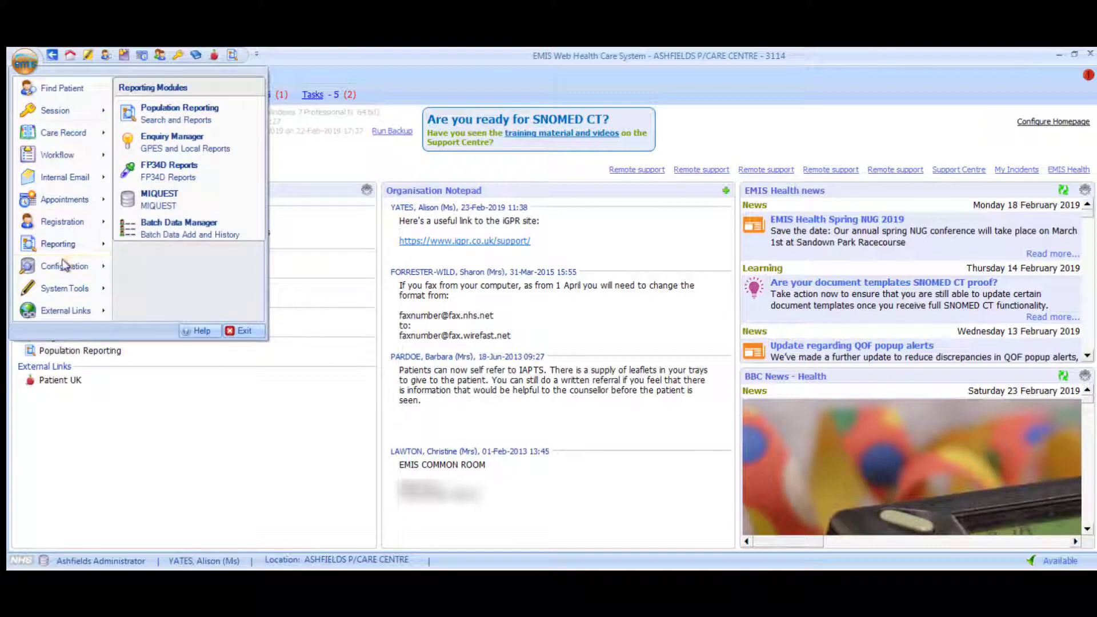
pyautogui.moveTo(66, 269)
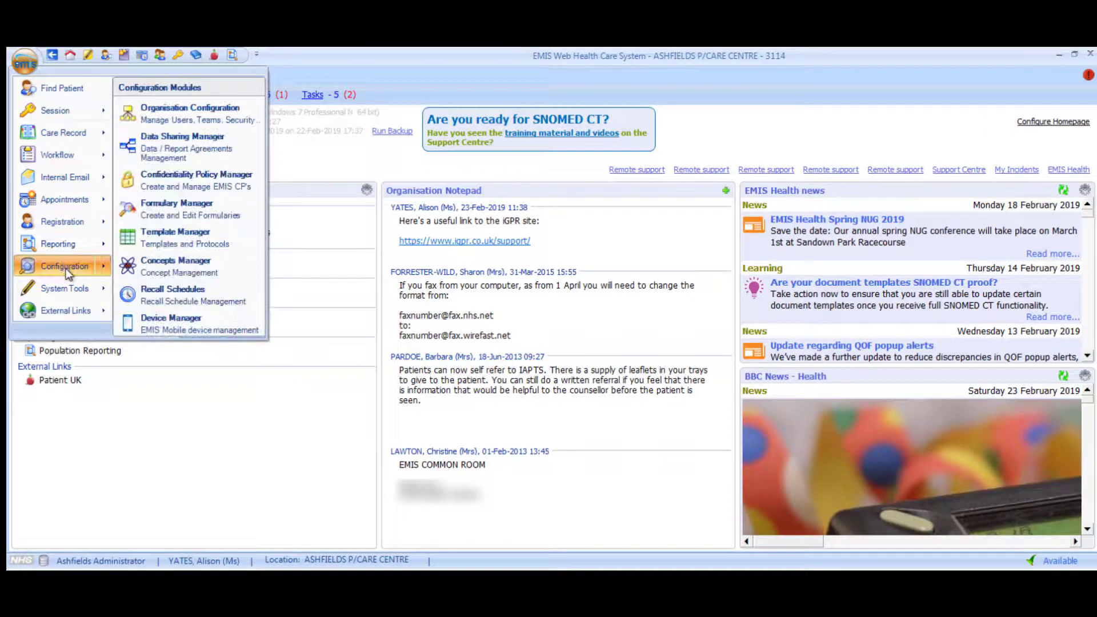
pyautogui.moveTo(75, 291)
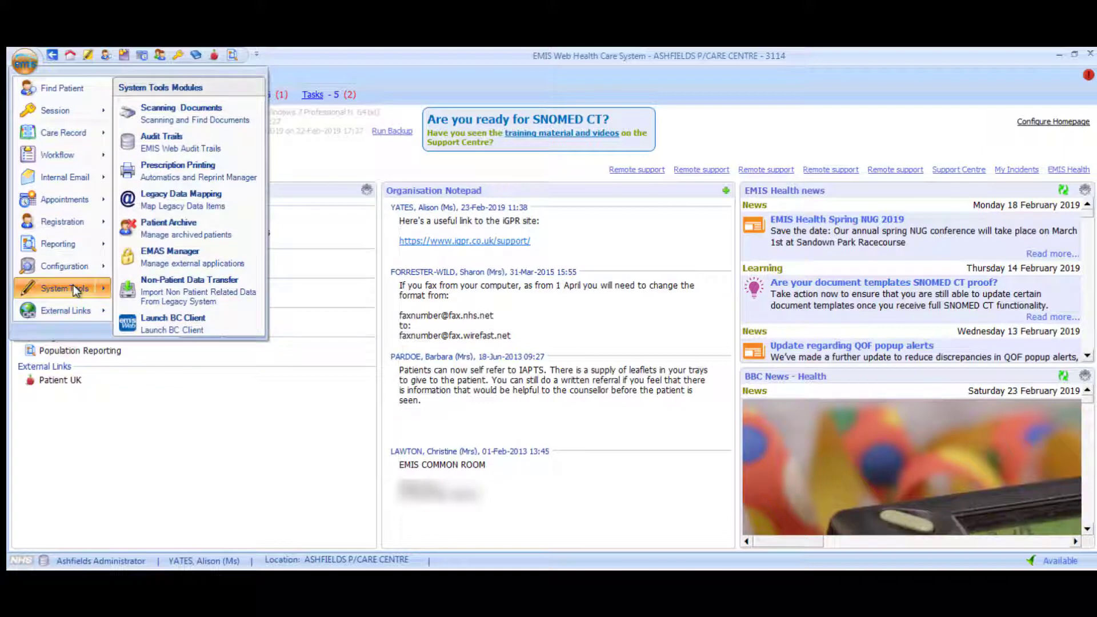
pyautogui.moveTo(81, 311)
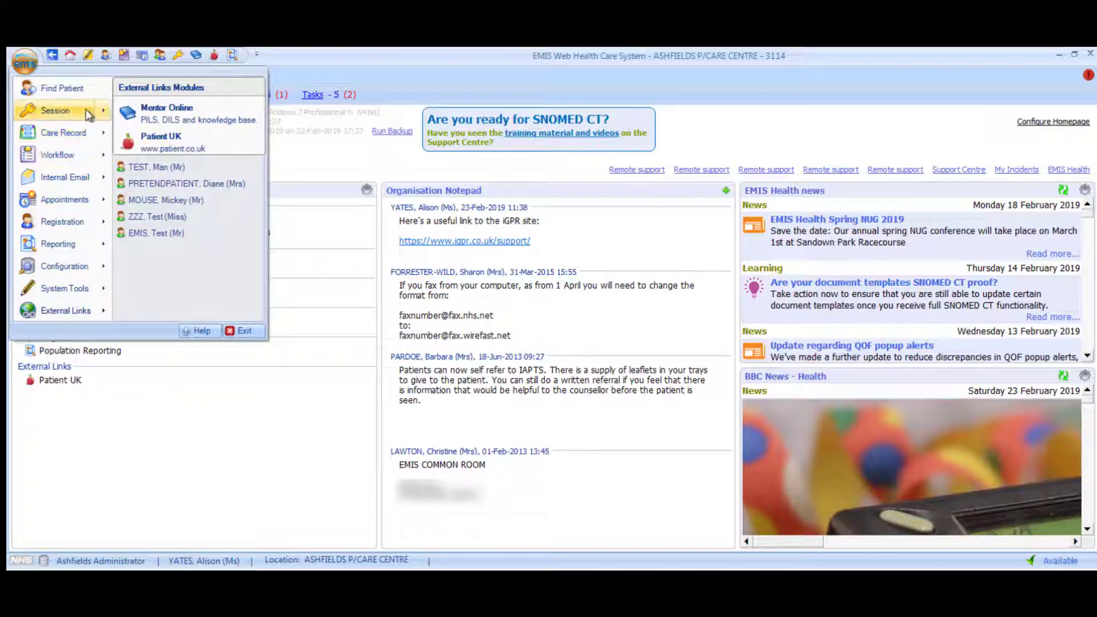
pyautogui.moveTo(88, 114)
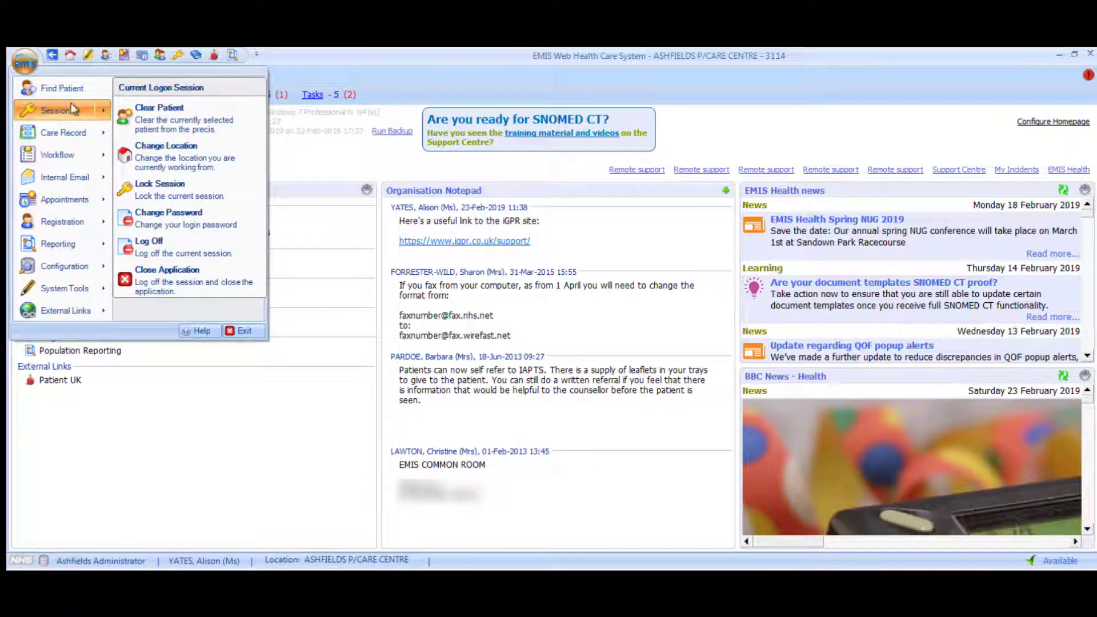
pyautogui.moveTo(70, 91)
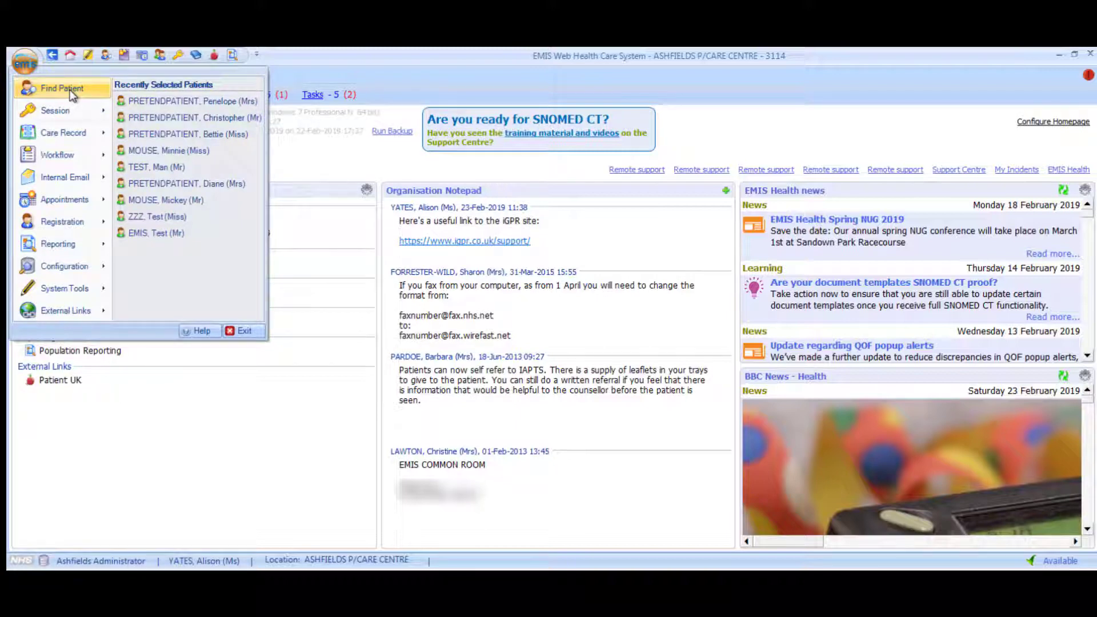
# Search Patient Find by name, load the matching dummy patient and accept the dummy patient warning
pyautogui.click(70, 90)
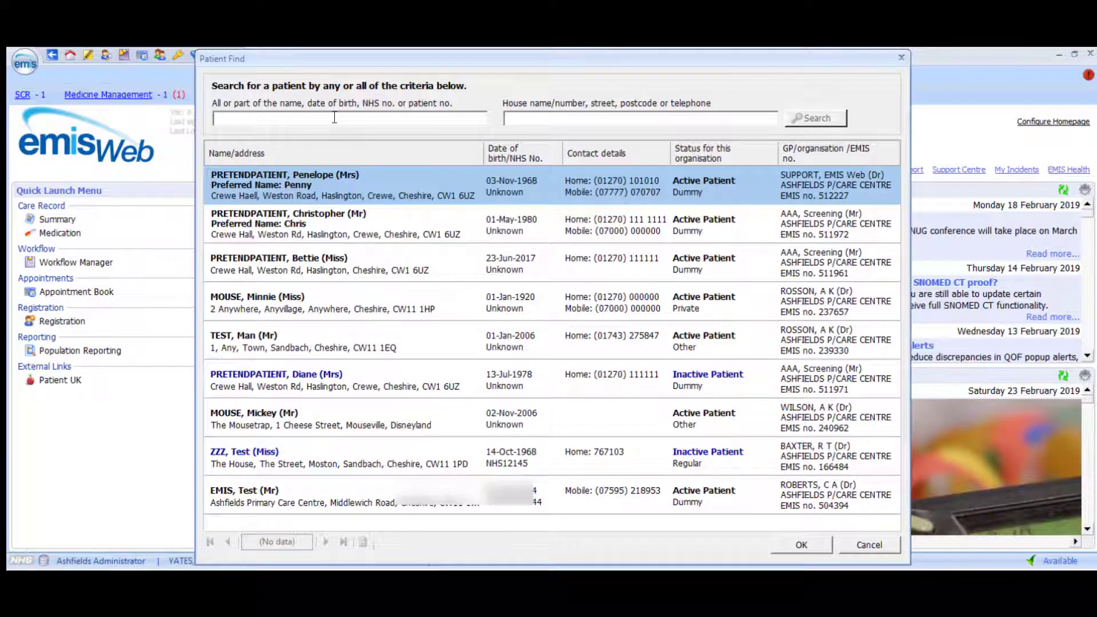
pyautogui.write('penn')
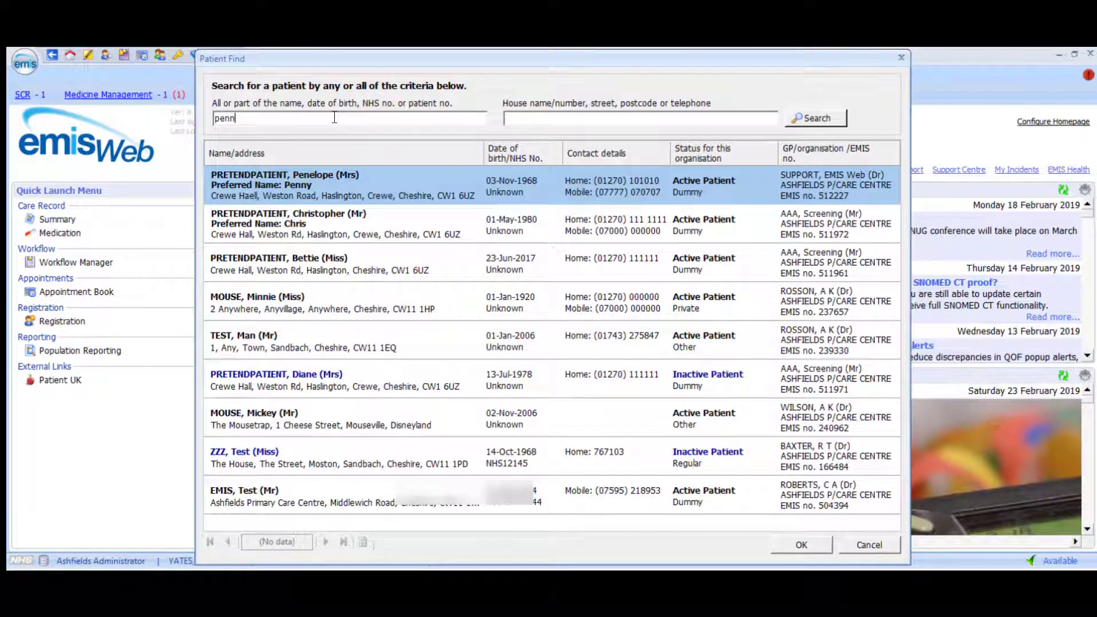
pyautogui.write('y pret')
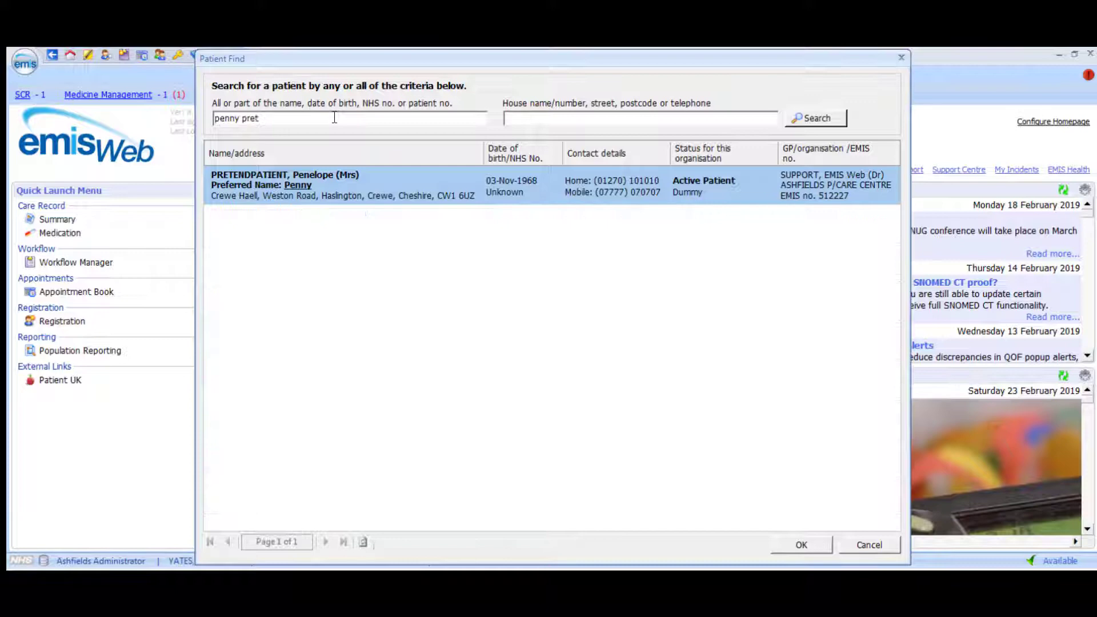
pyautogui.doubleClick(368, 174)
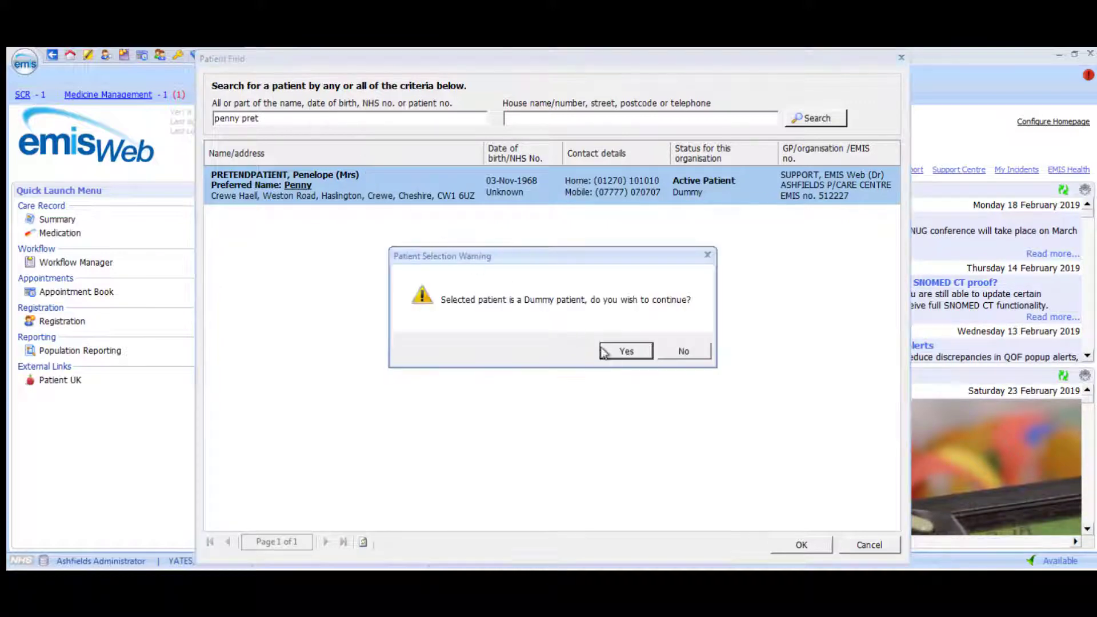
pyautogui.click(627, 353)
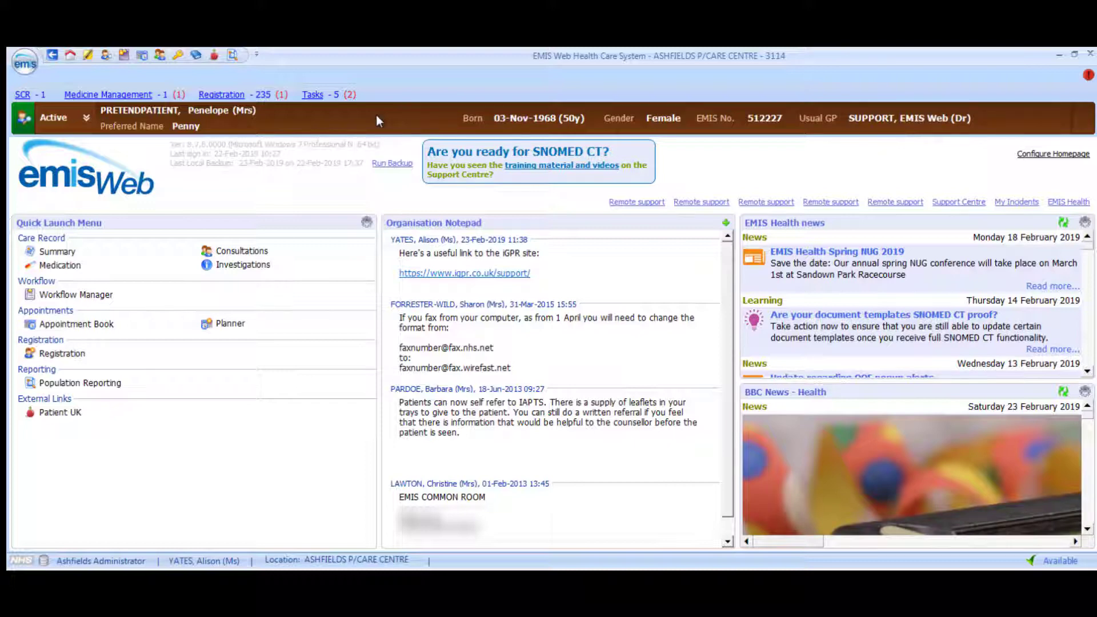
# Clear the loaded patient from the session via the Session menu
pyautogui.click(24, 63)
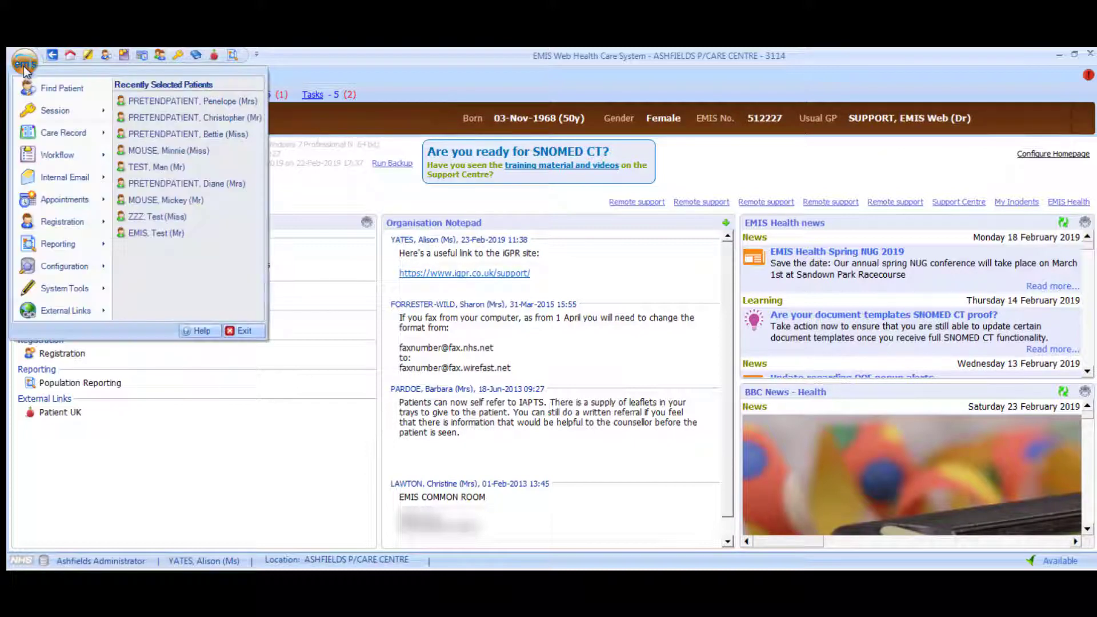
pyautogui.moveTo(52, 115)
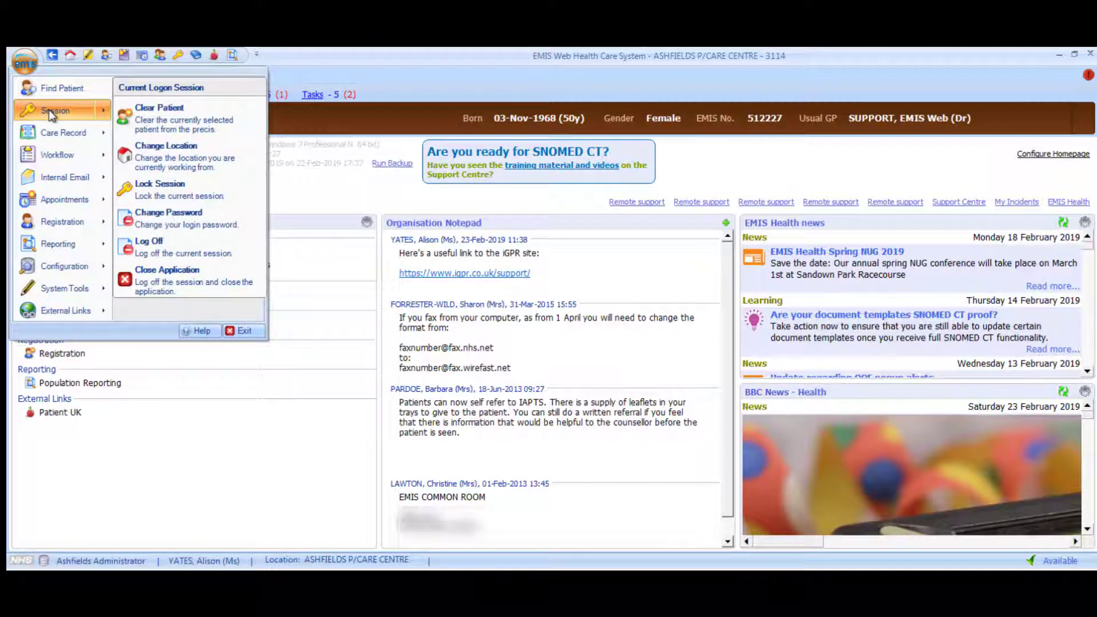
pyautogui.click(215, 109)
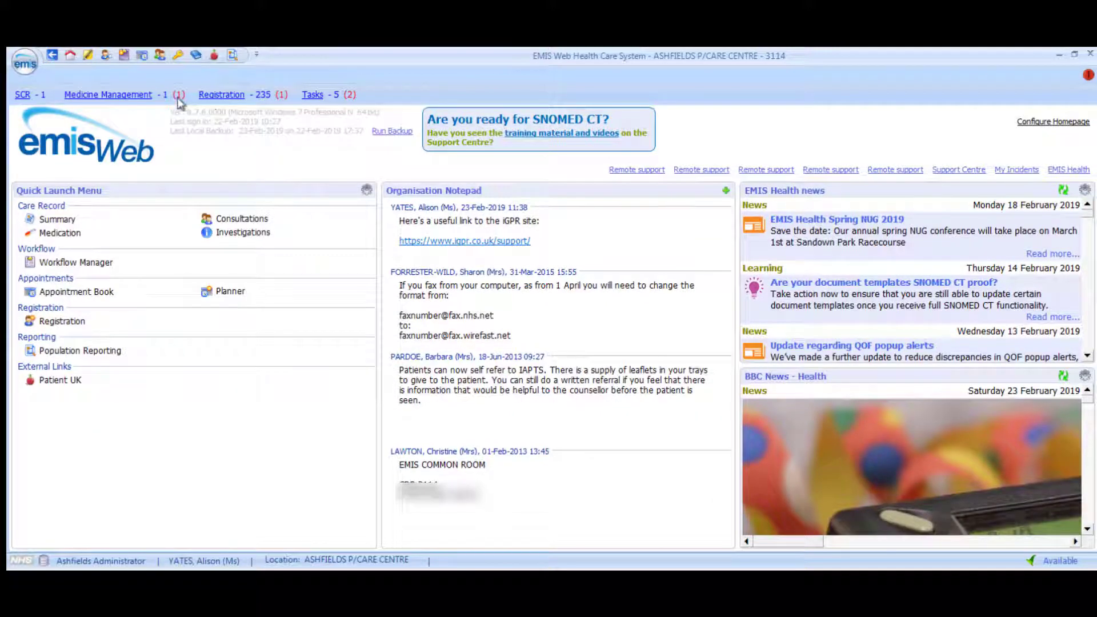
# View the Change Location dialog, close it unchanged, and reopen the Session options
pyautogui.click(27, 66)
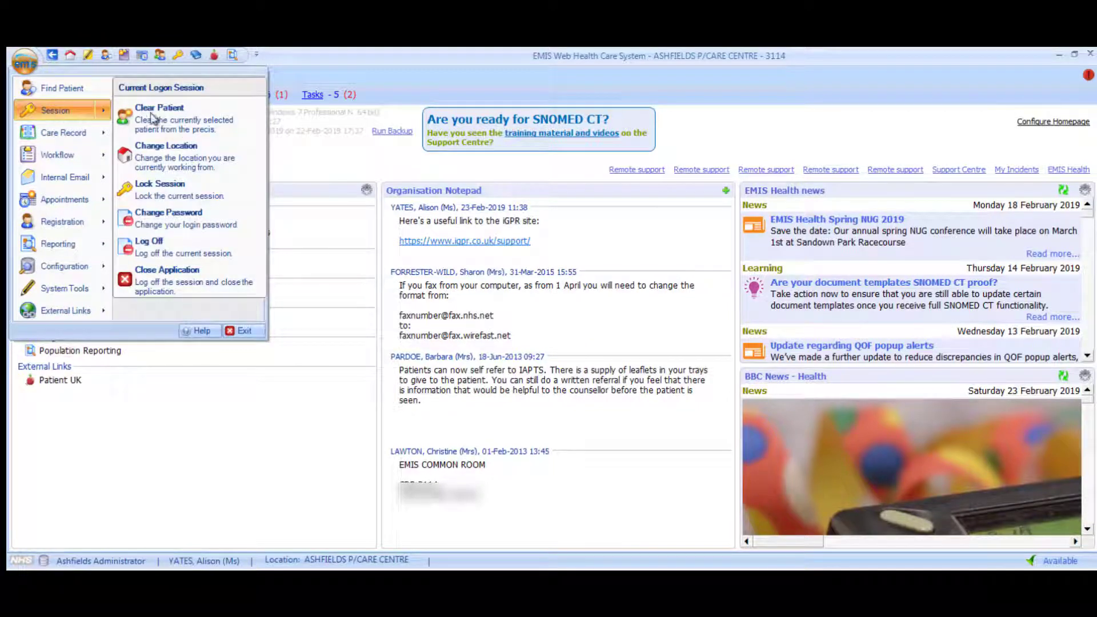
pyautogui.click(203, 155)
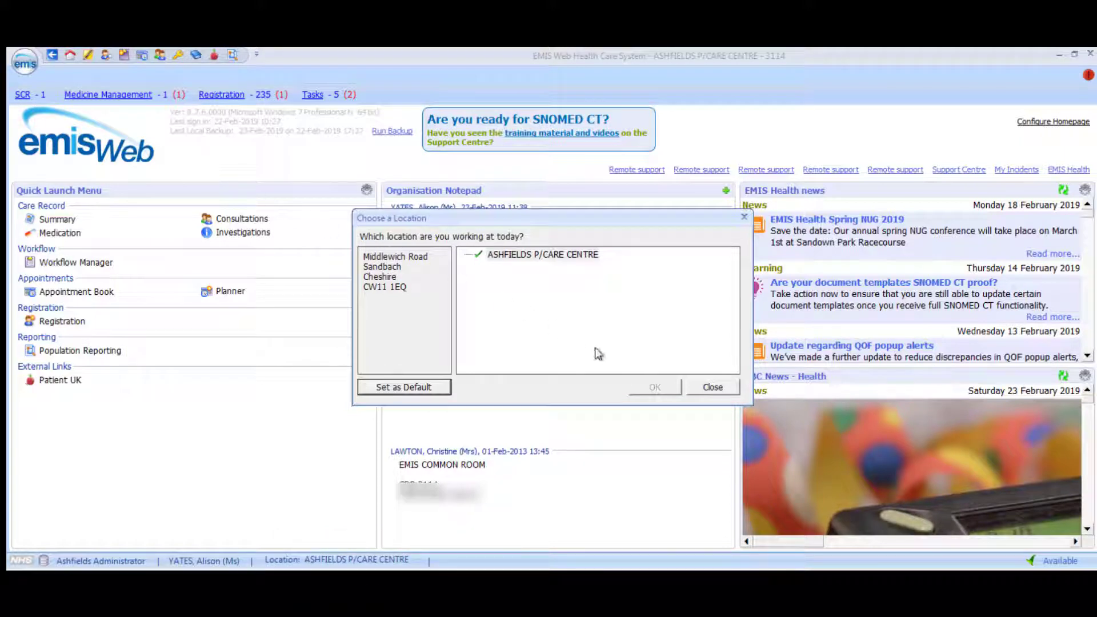
pyautogui.click(713, 387)
pyautogui.click(25, 61)
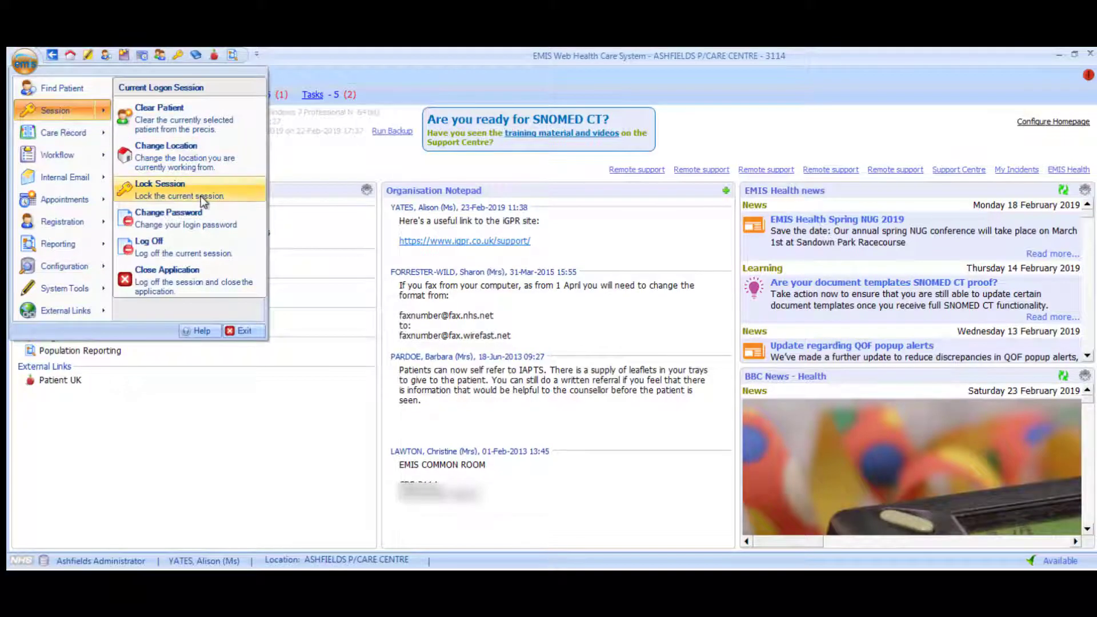
# Lock the session, then unlock it by entering the account password
pyautogui.click(209, 193)
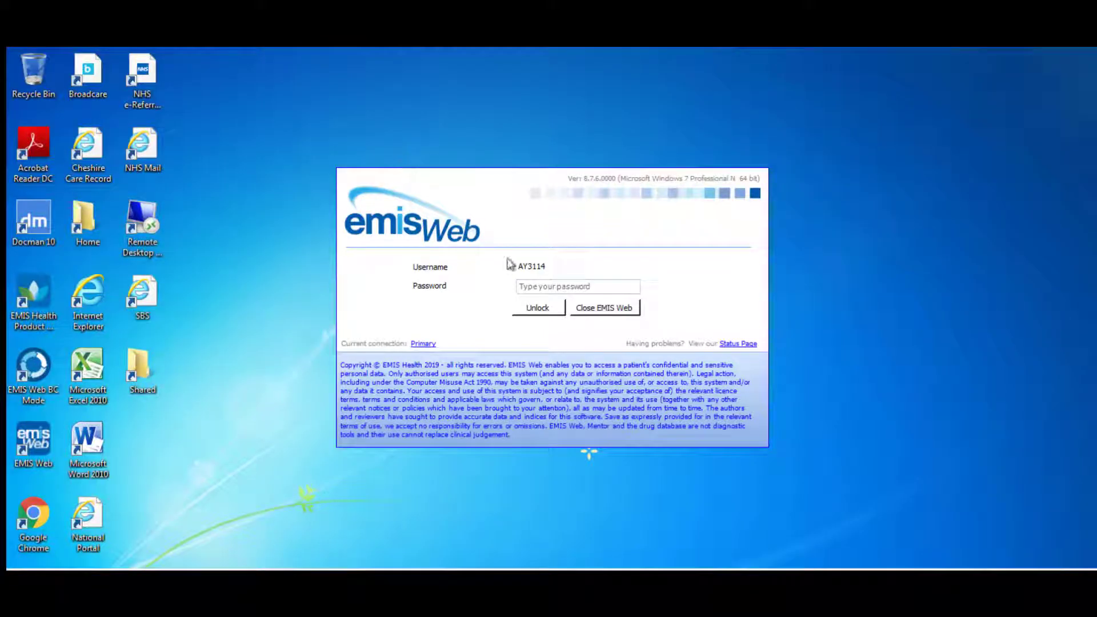
pyautogui.click(615, 286)
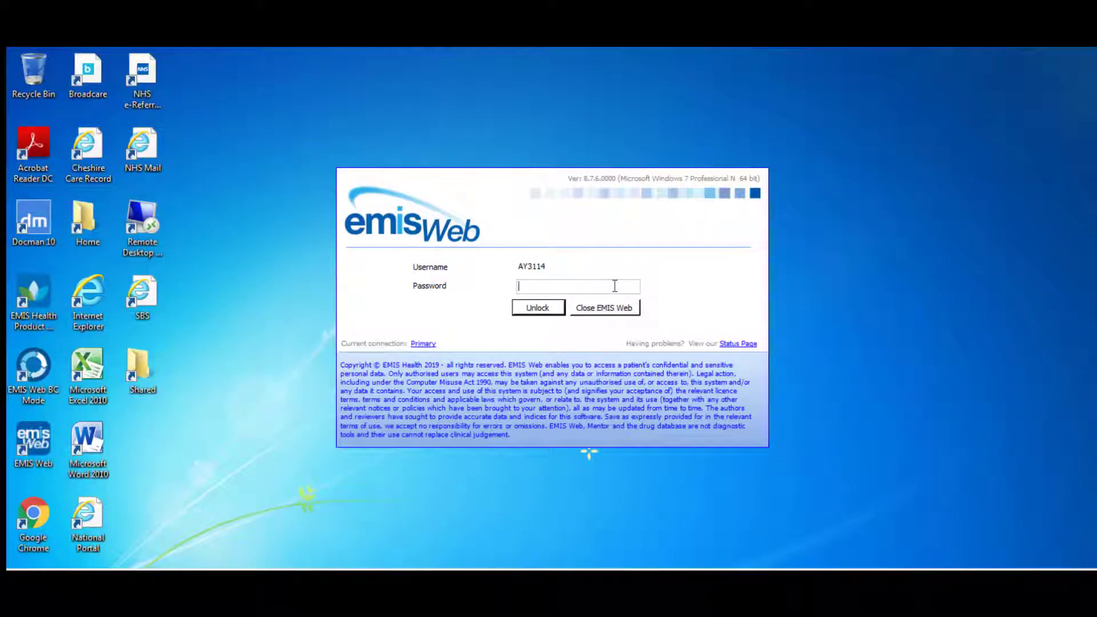
pyautogui.write('*********')
pyautogui.press('Return')
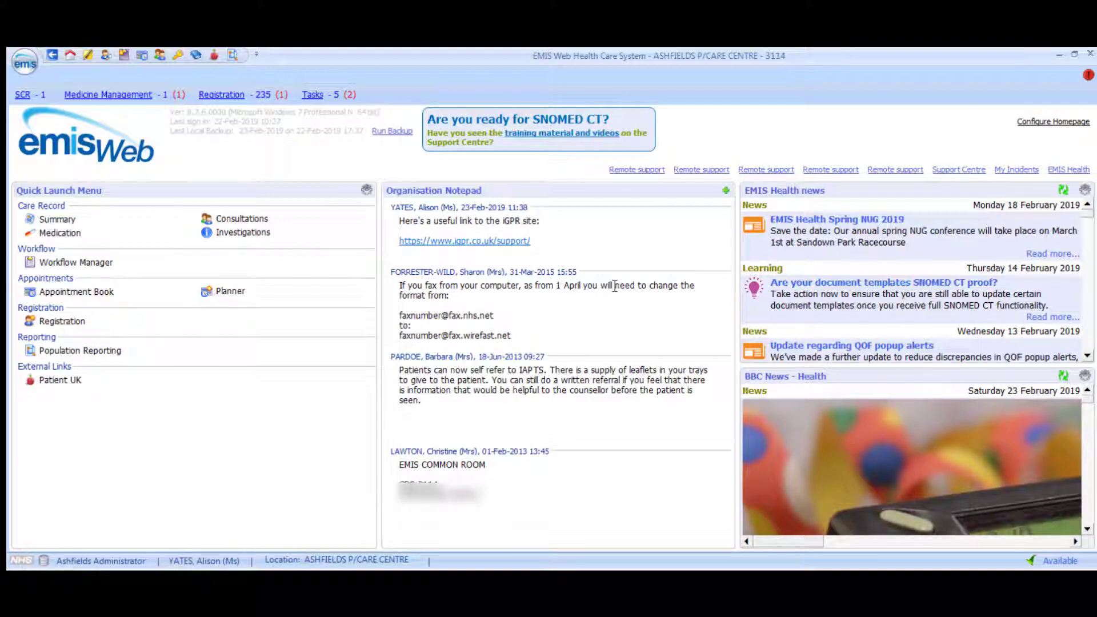
pyautogui.click(25, 60)
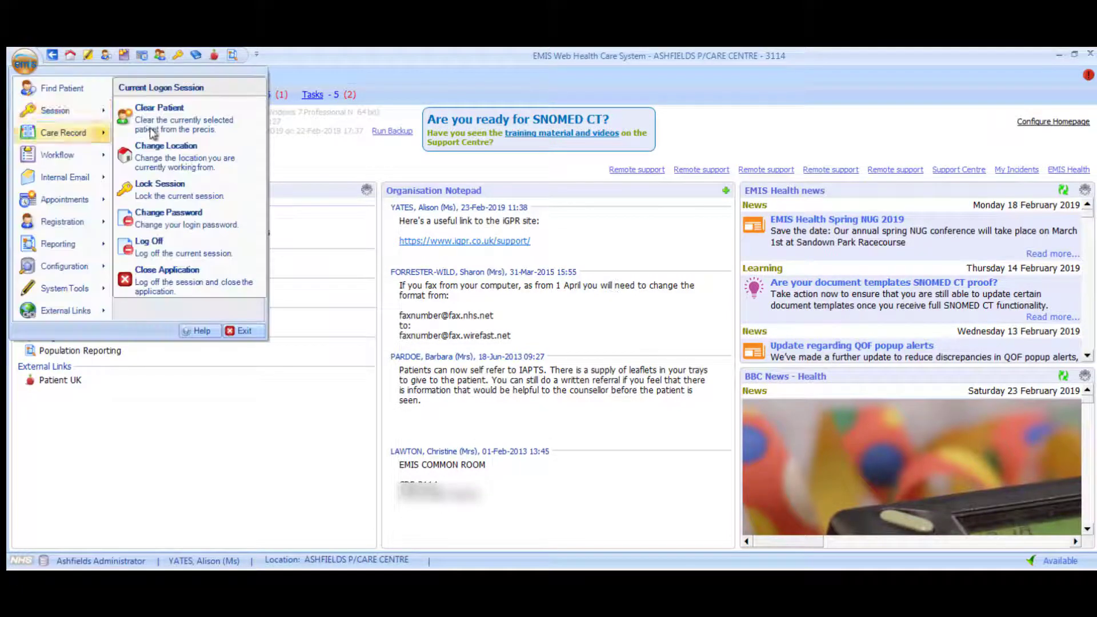
pyautogui.click(182, 220)
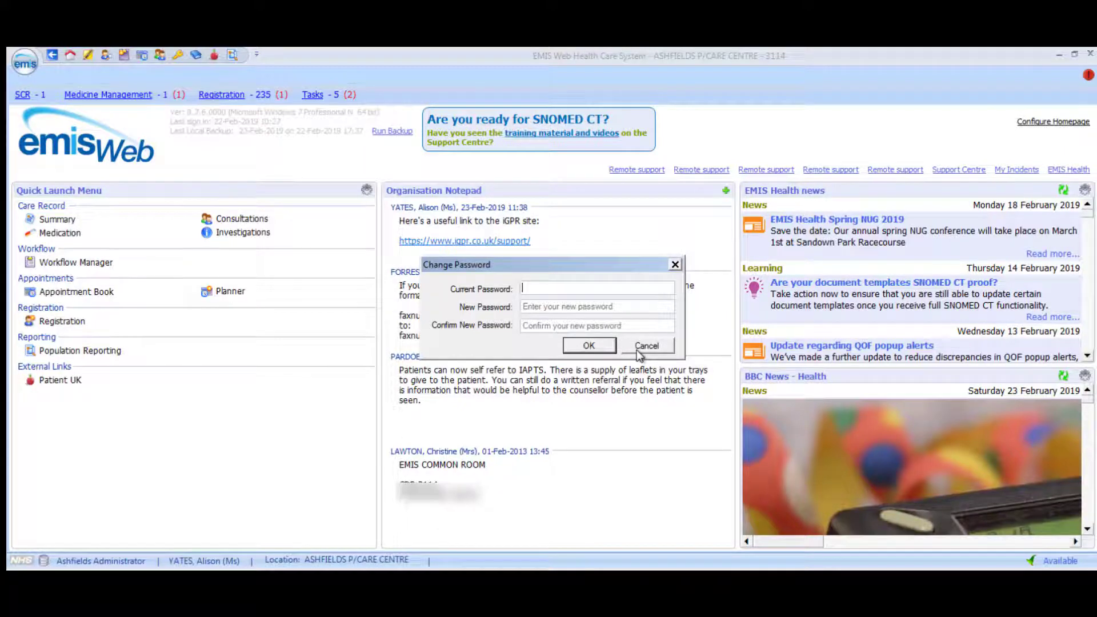
pyautogui.click(646, 346)
pyautogui.click(25, 61)
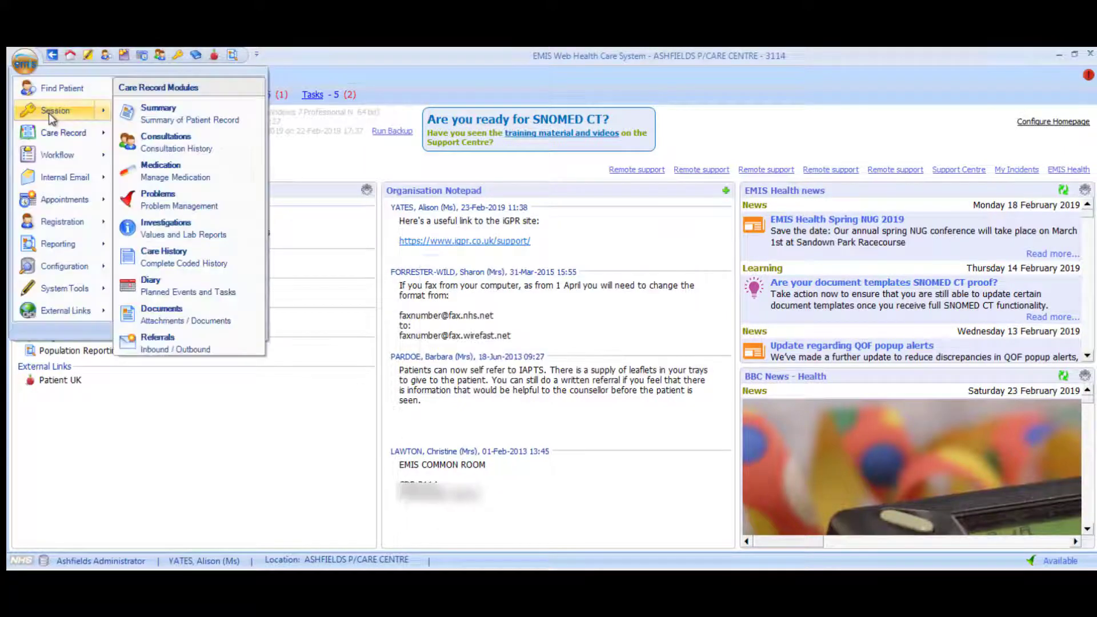
pyautogui.moveTo(54, 110)
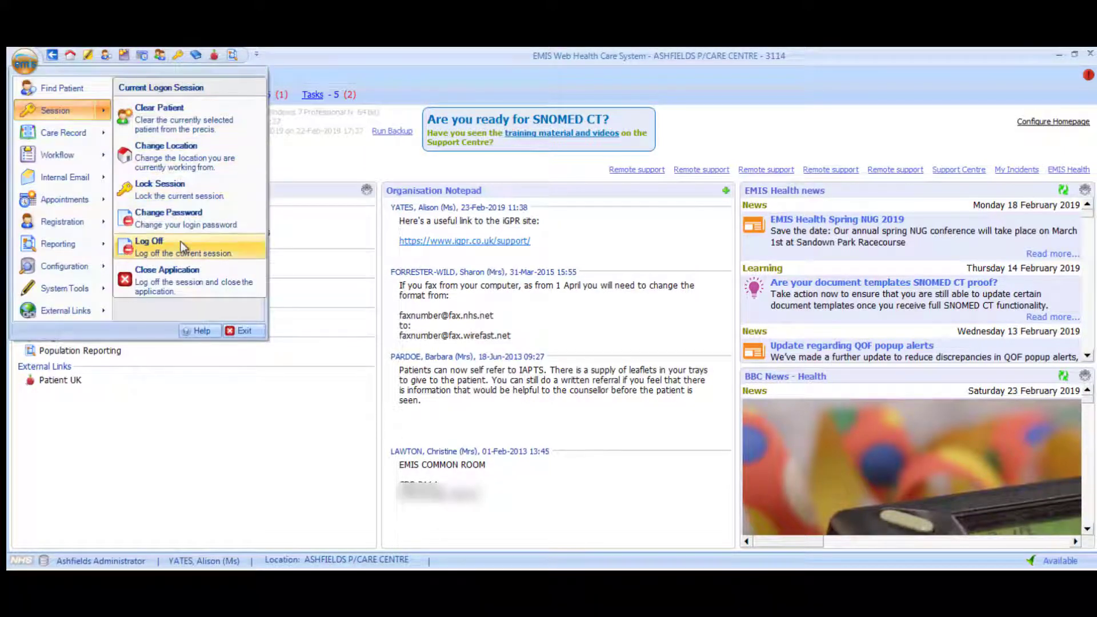
pyautogui.click(228, 242)
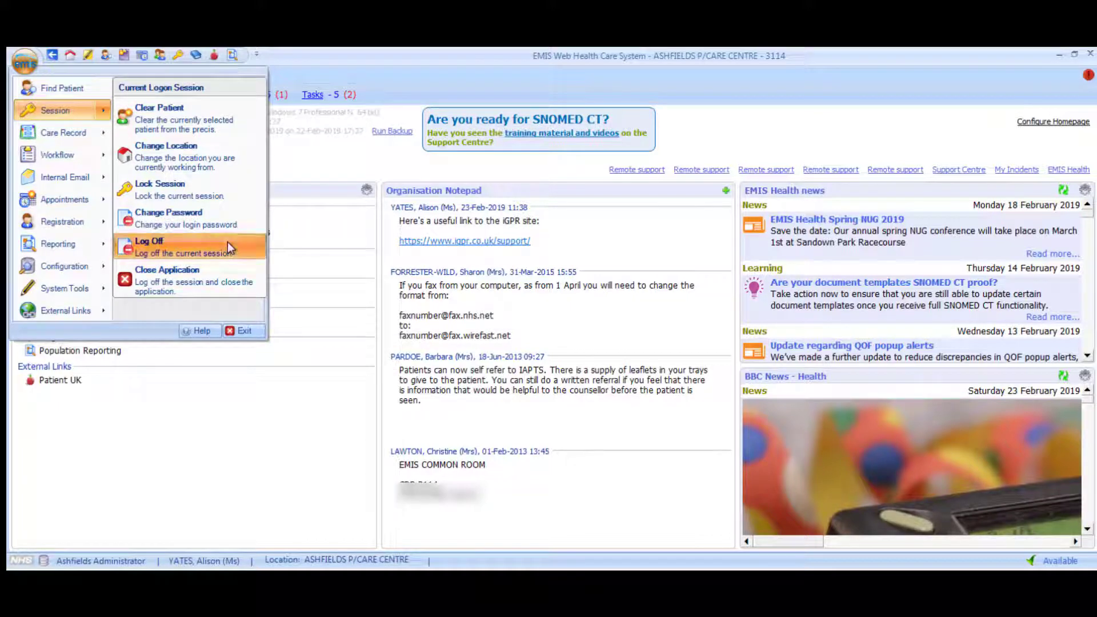
pyautogui.click(556, 352)
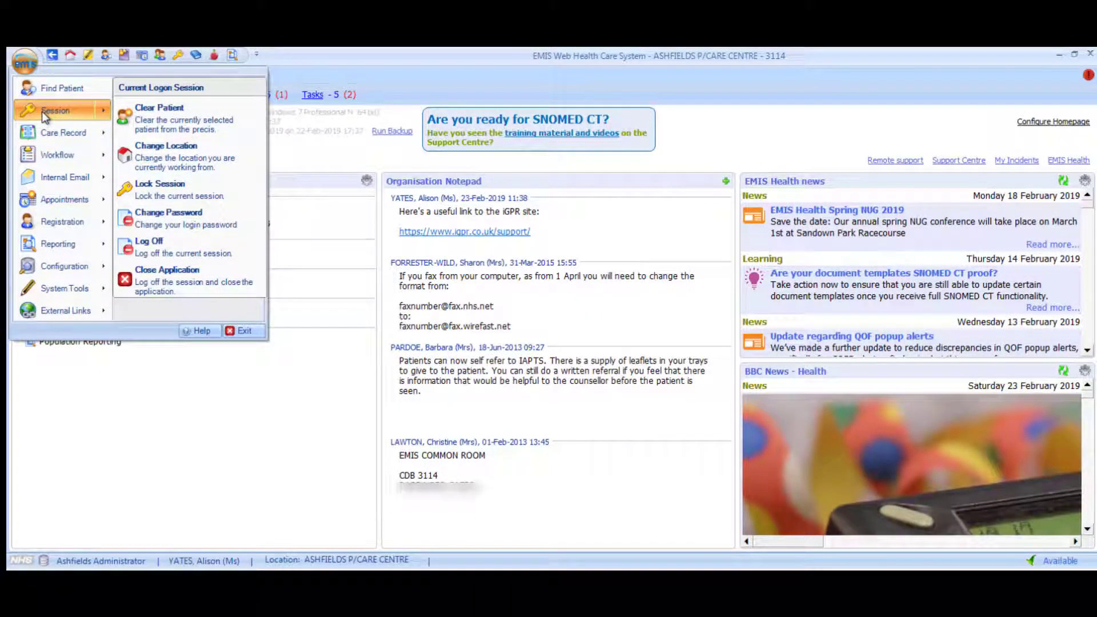
pyautogui.click(193, 282)
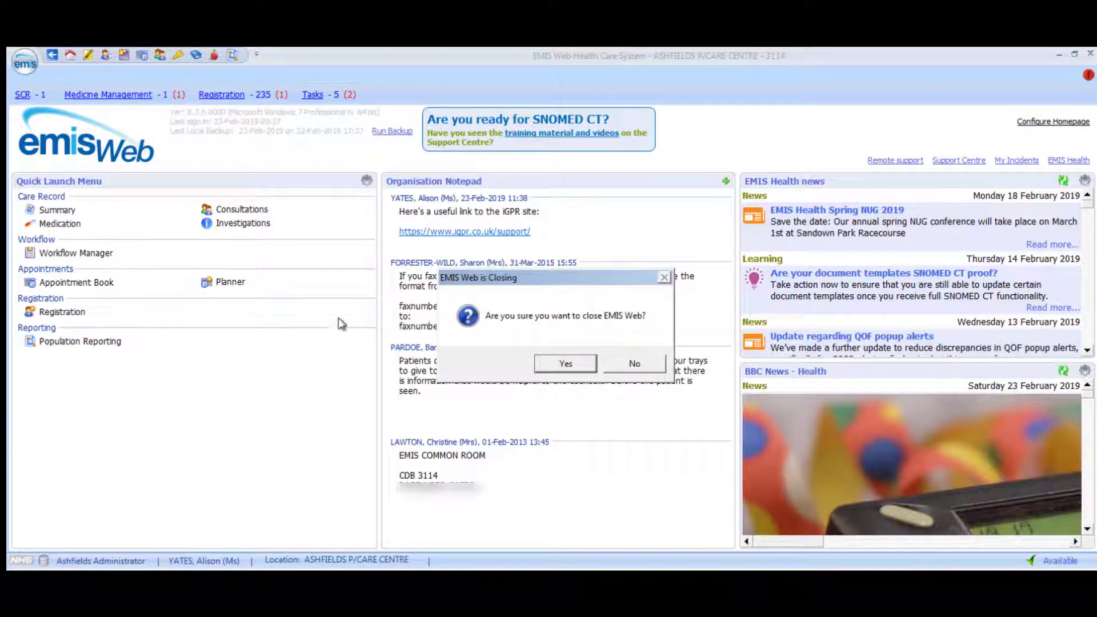
pyautogui.click(563, 364)
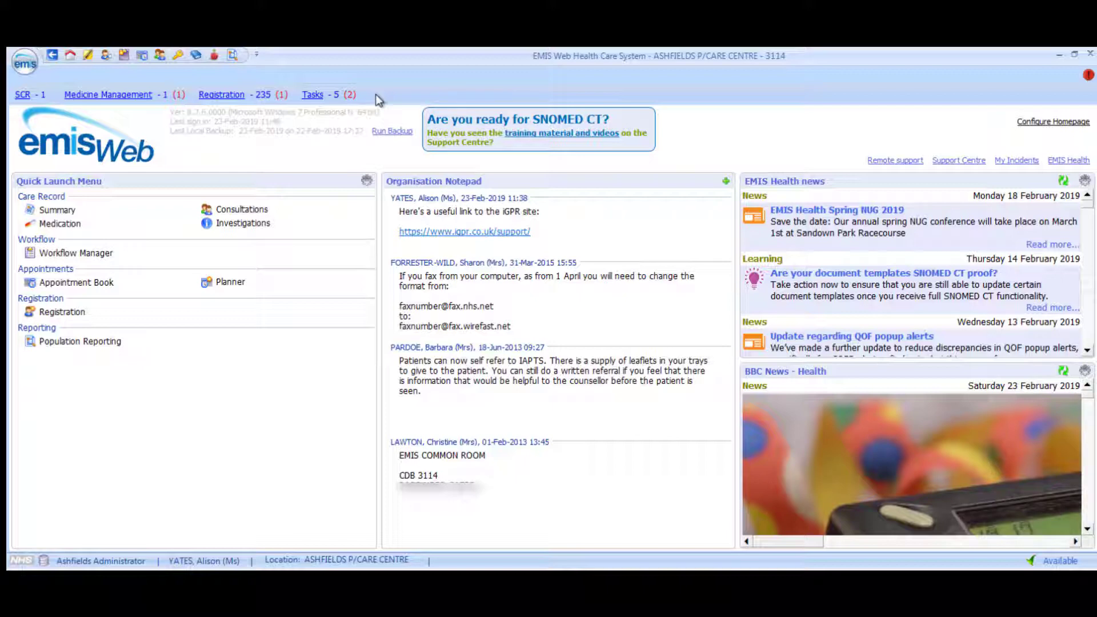
# Open the Appointment Book with the Alt, E, A, Enter keyboard shortcuts
pyautogui.press('alt')
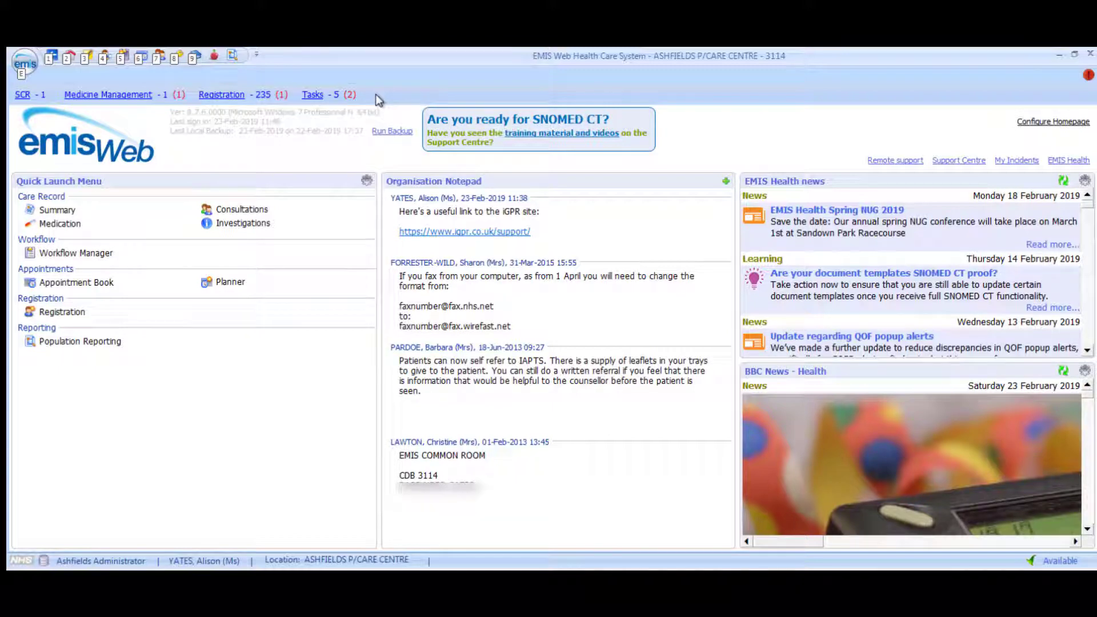
pyautogui.press('alt')
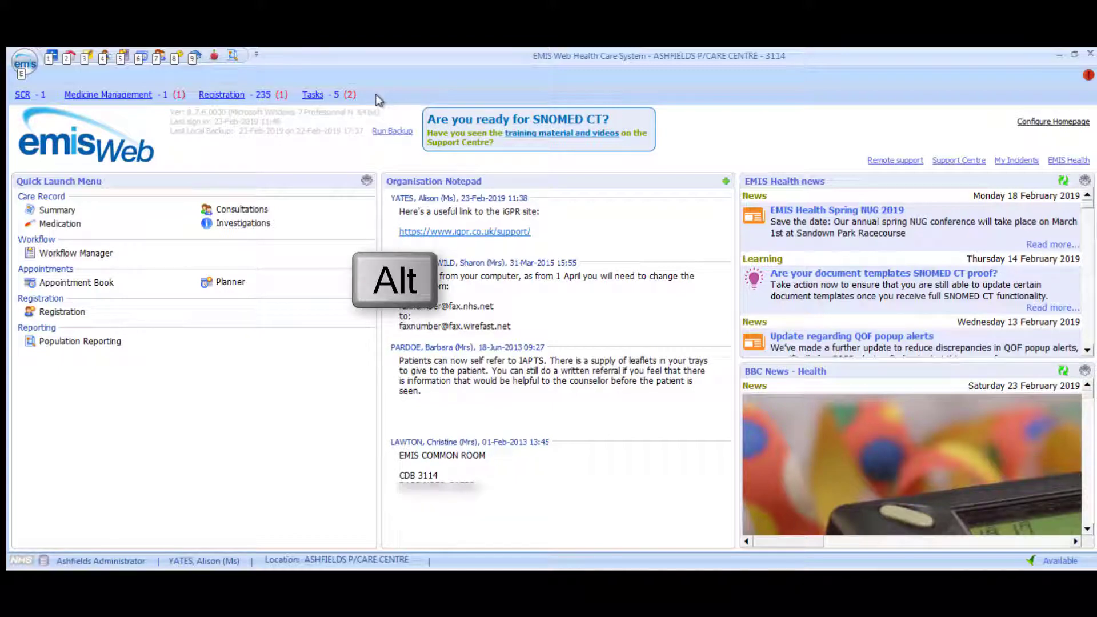
pyautogui.press('e')
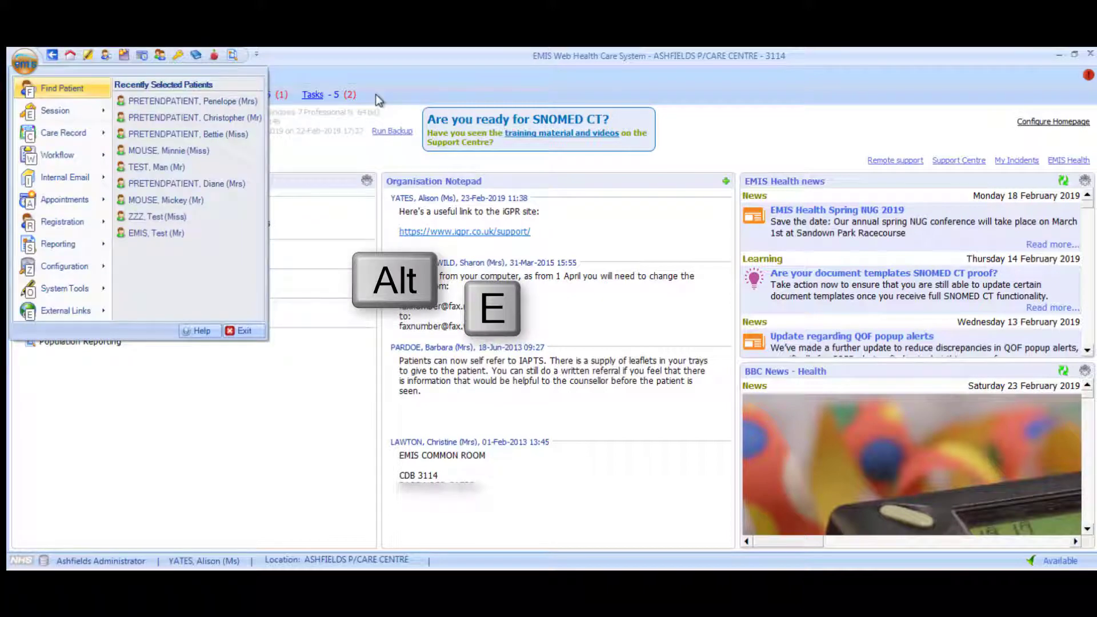
pyautogui.press('a')
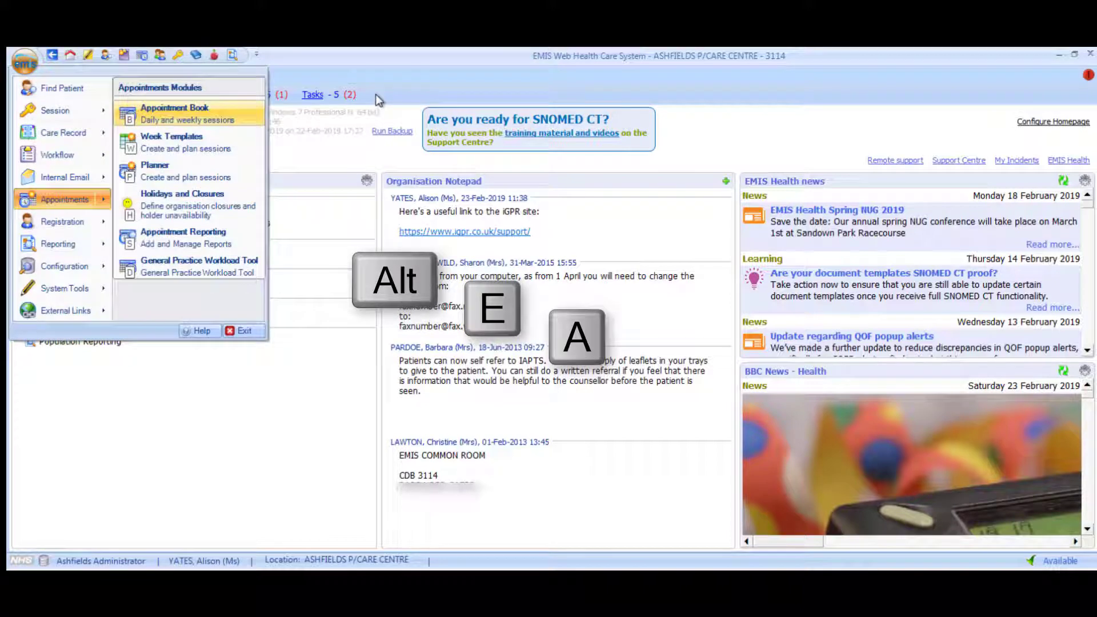
pyautogui.press('Return')
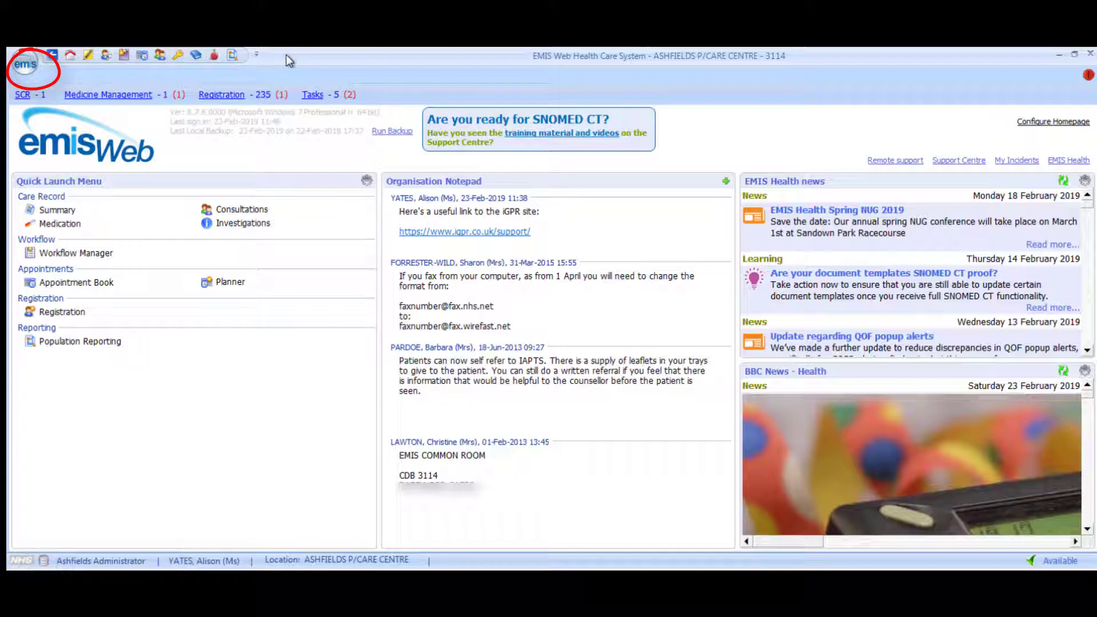
# Show the keyboard access hints on the homepage with Alt
pyautogui.press('alt')
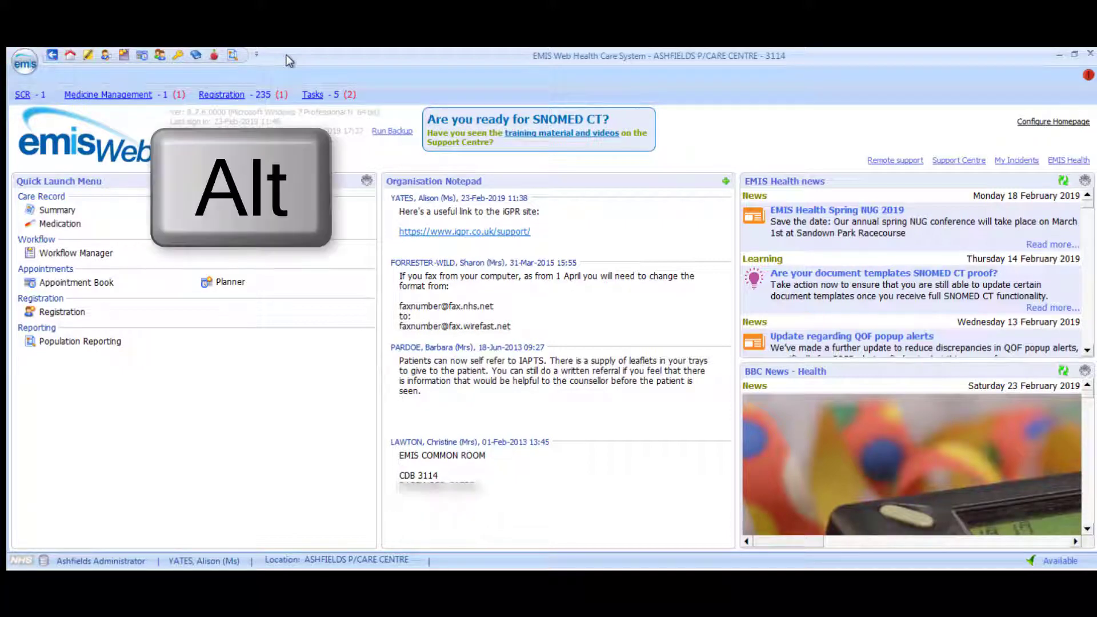